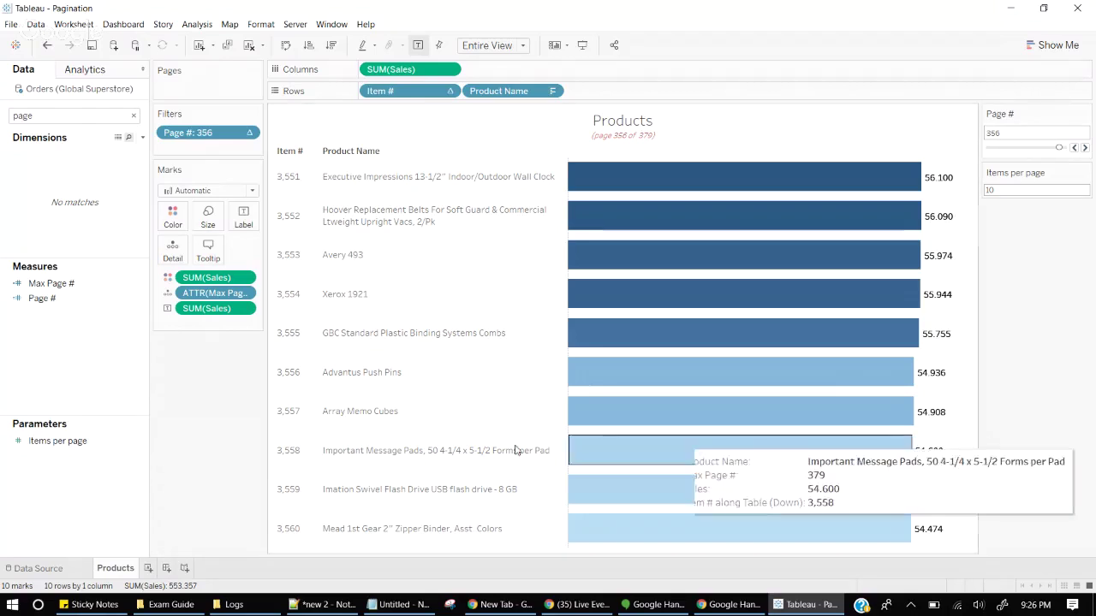
# Switch to Paint and draw a large rectangle about 870 × 710 px on the blank canvas as a page frame
pyautogui.click(13, 609)
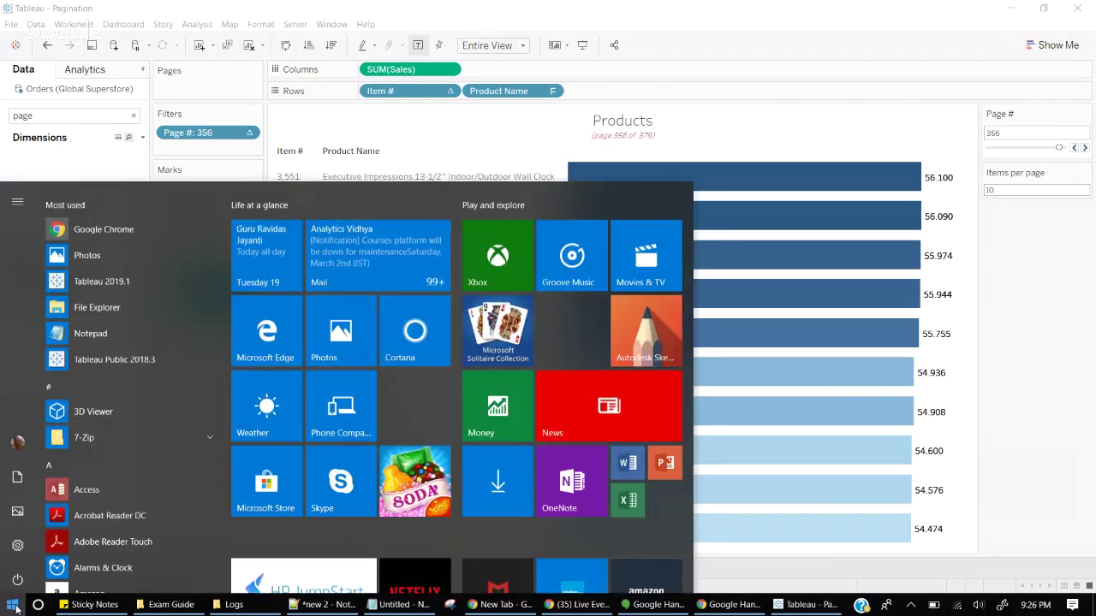
pyautogui.write('paint')
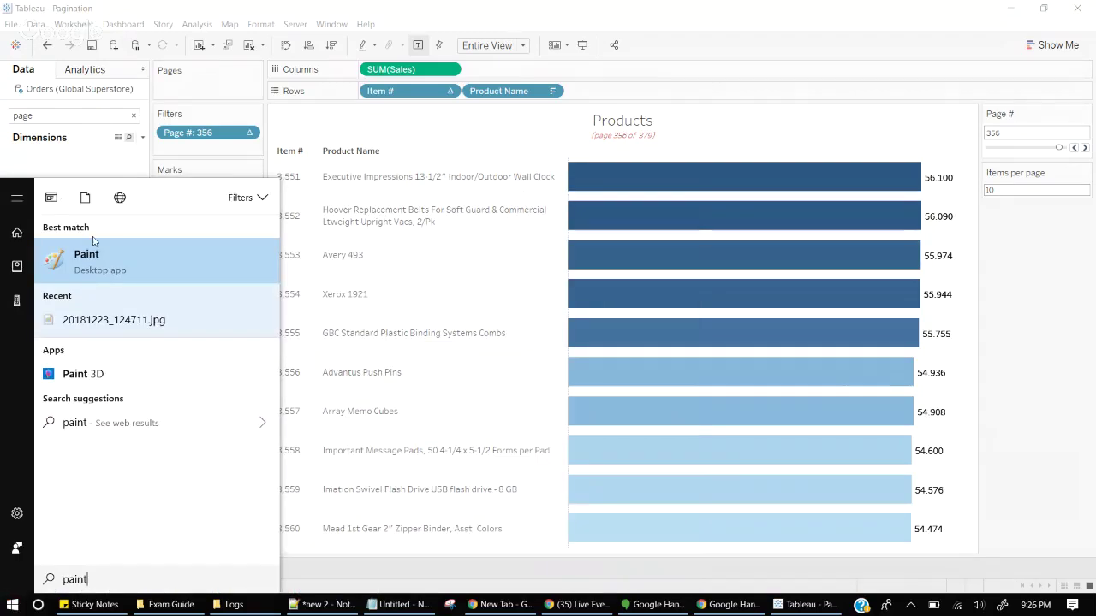
pyautogui.press('Return')
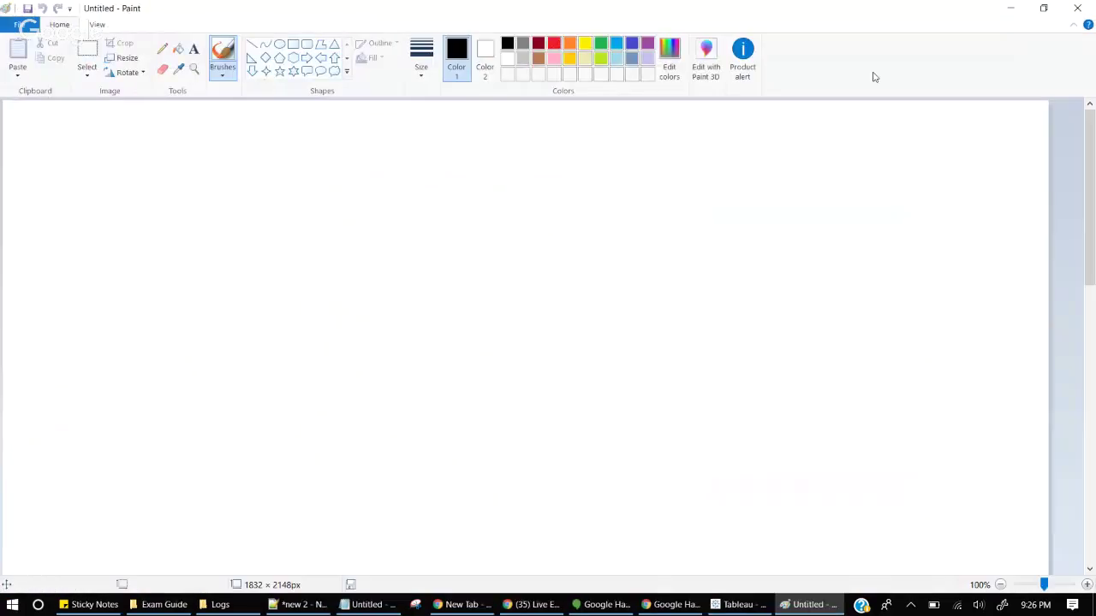
pyautogui.click(293, 44)
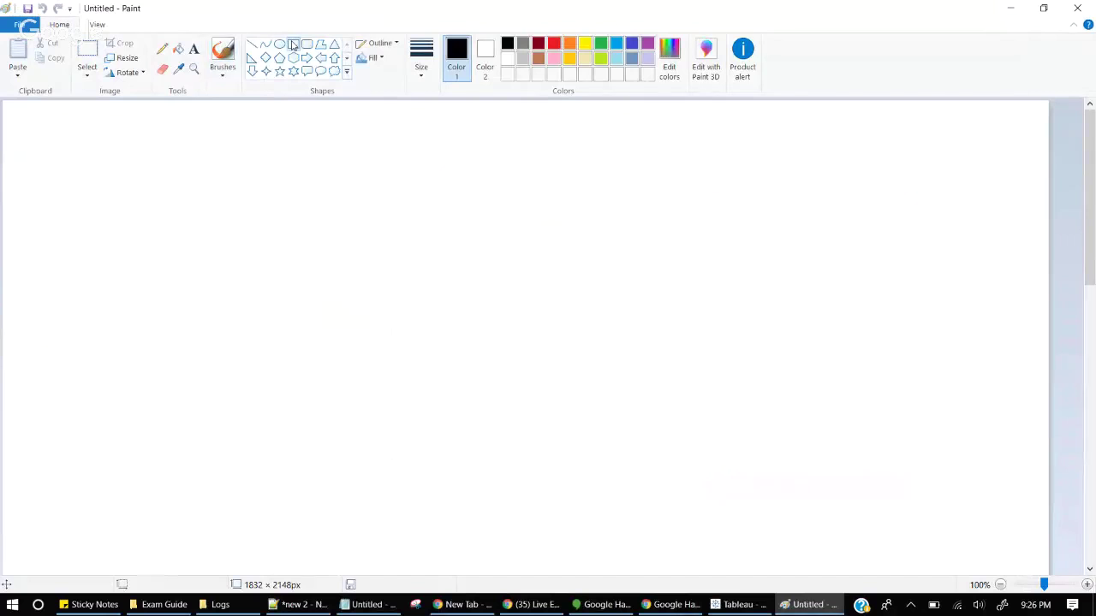
pyautogui.moveTo(53, 142)
pyautogui.mouseDown()
pyautogui.moveTo(281, 389)
pyautogui.moveTo(551, 546)
pyautogui.mouseUp()
# Add a vertical text list of the numbers 1, 2 and 3 in the frame's upper-left corner
pyautogui.click(195, 49)
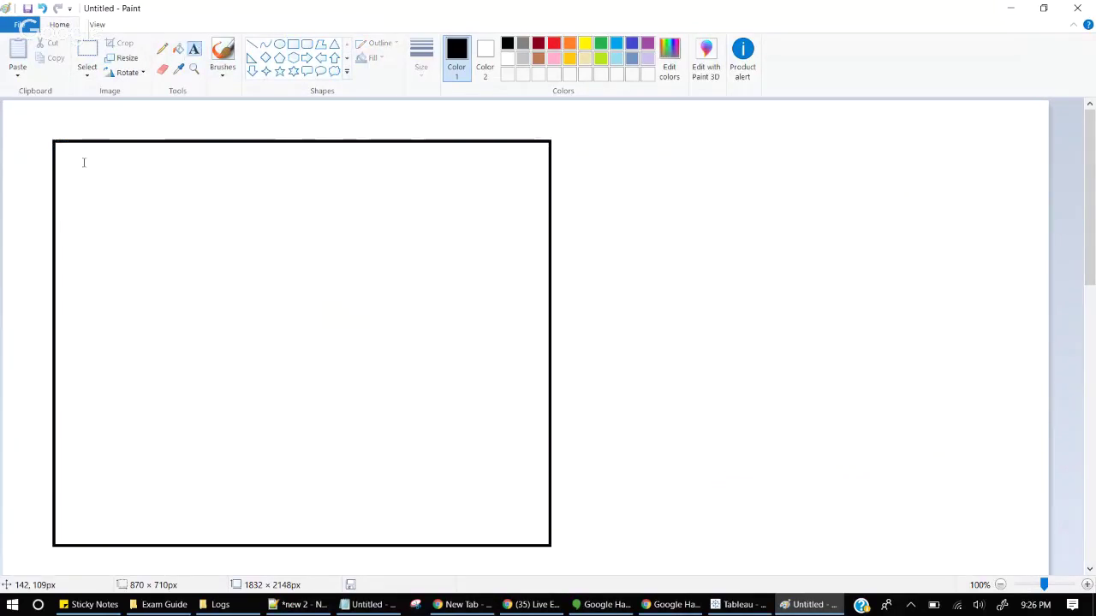
pyautogui.click(80, 153)
pyautogui.write('1')
pyautogui.press('Return')
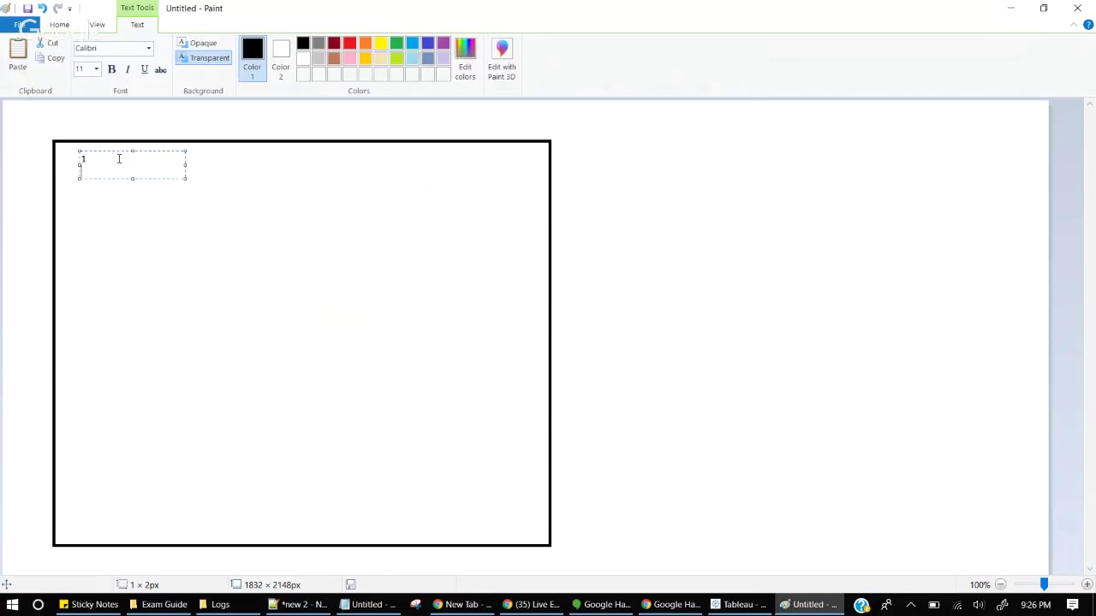
pyautogui.write('2')
pyautogui.press('Return')
pyautogui.write('3')
pyautogui.click(648, 289)
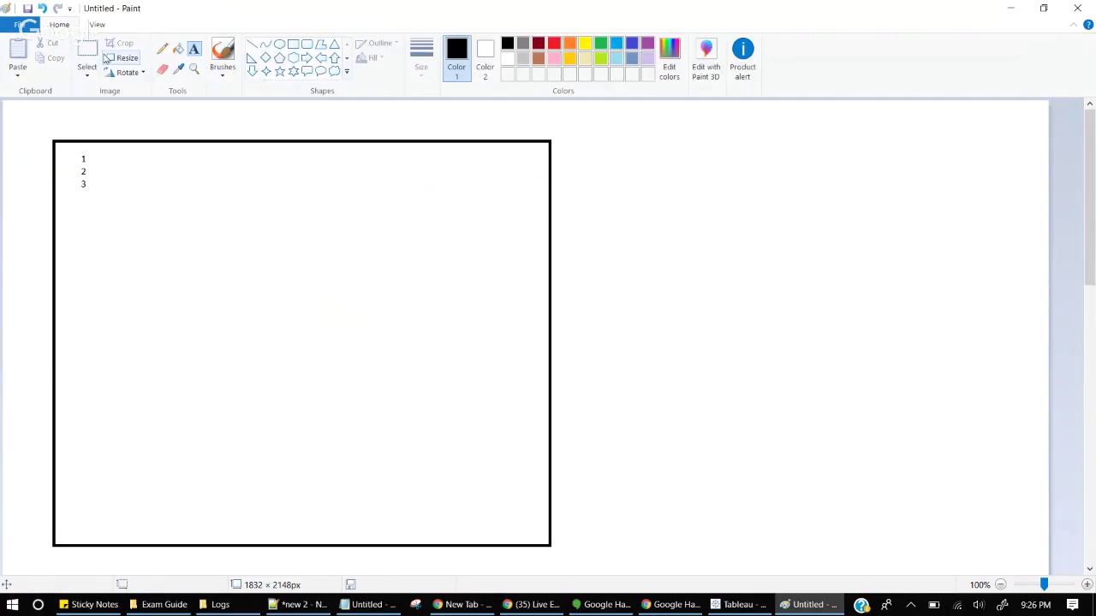
# Add a second vertical text list reading 1l, 2l, 3l in the frame's lower-left area
pyautogui.click(80, 465)
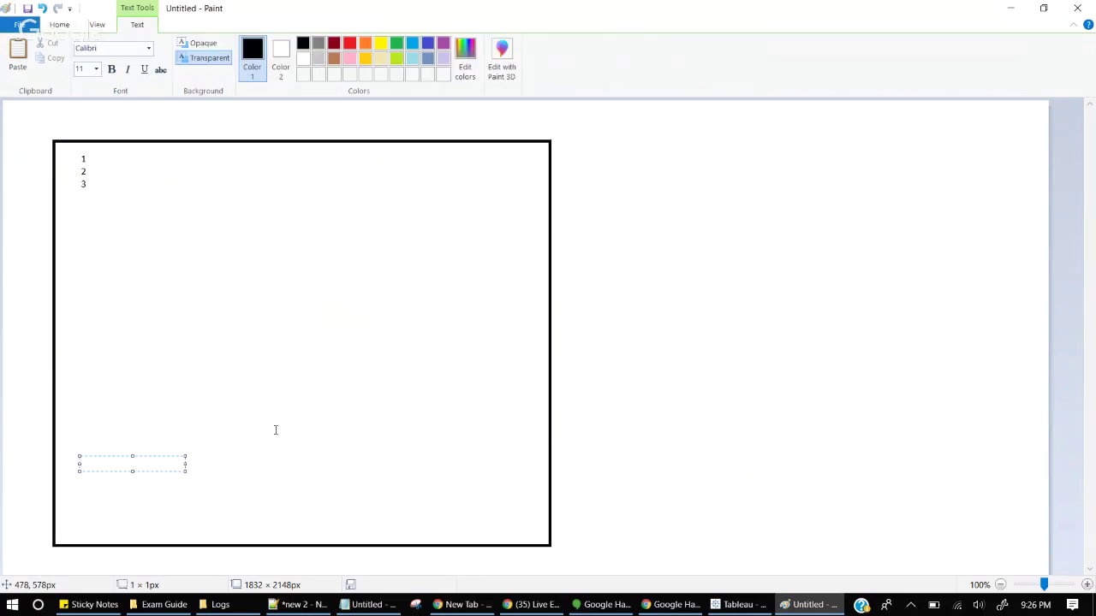
pyautogui.write('1')
pyautogui.press('Return')
pyautogui.write('2')
pyautogui.press('Return')
pyautogui.write('3')
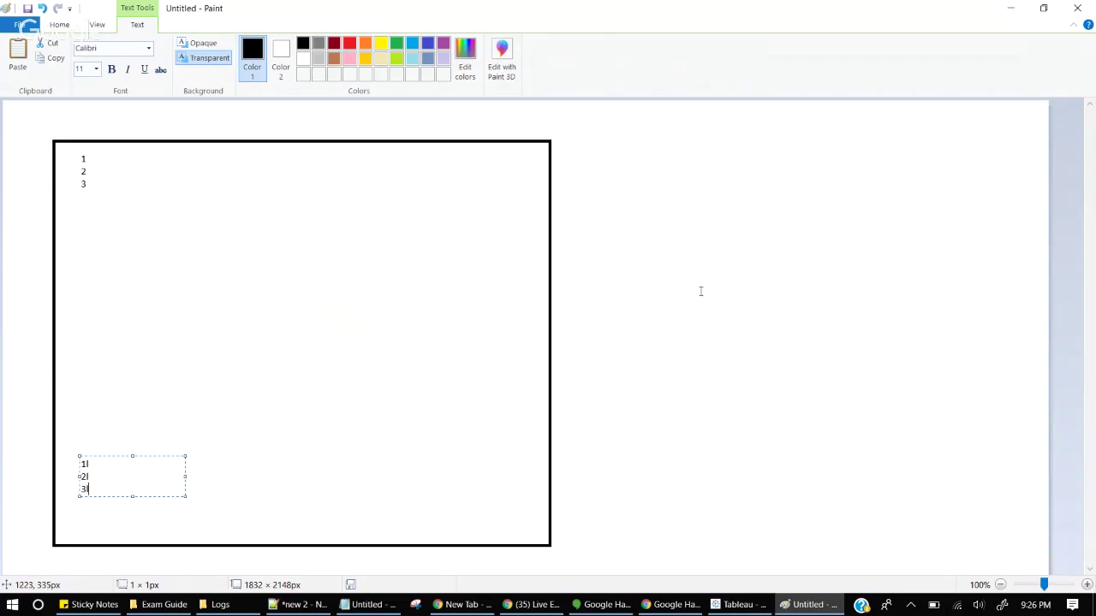
pyautogui.click(641, 298)
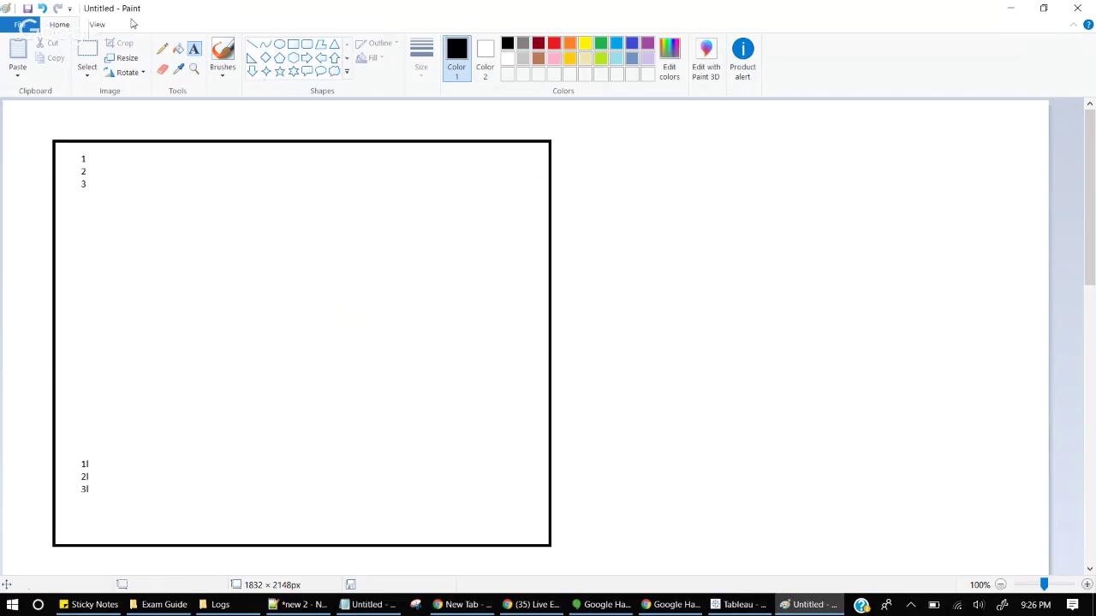
# Draw a narrow vertical rectangle about 26 × 318 px inside the frame's right edge as a scroll bar
pyautogui.click(294, 44)
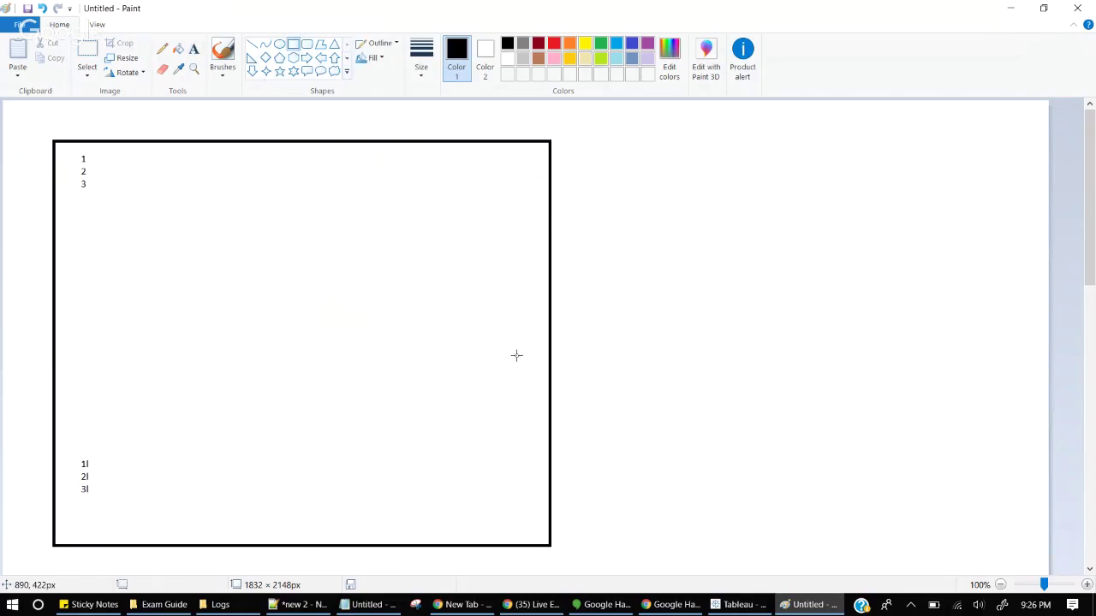
pyautogui.moveTo(530, 174); pyautogui.dragTo(544, 354)
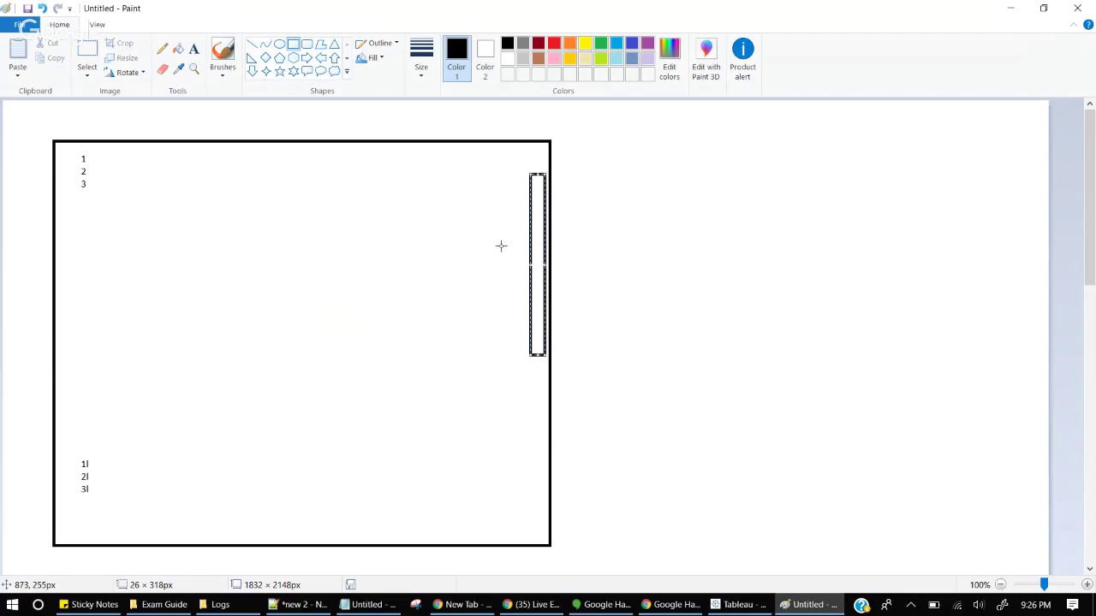
pyautogui.click(639, 295)
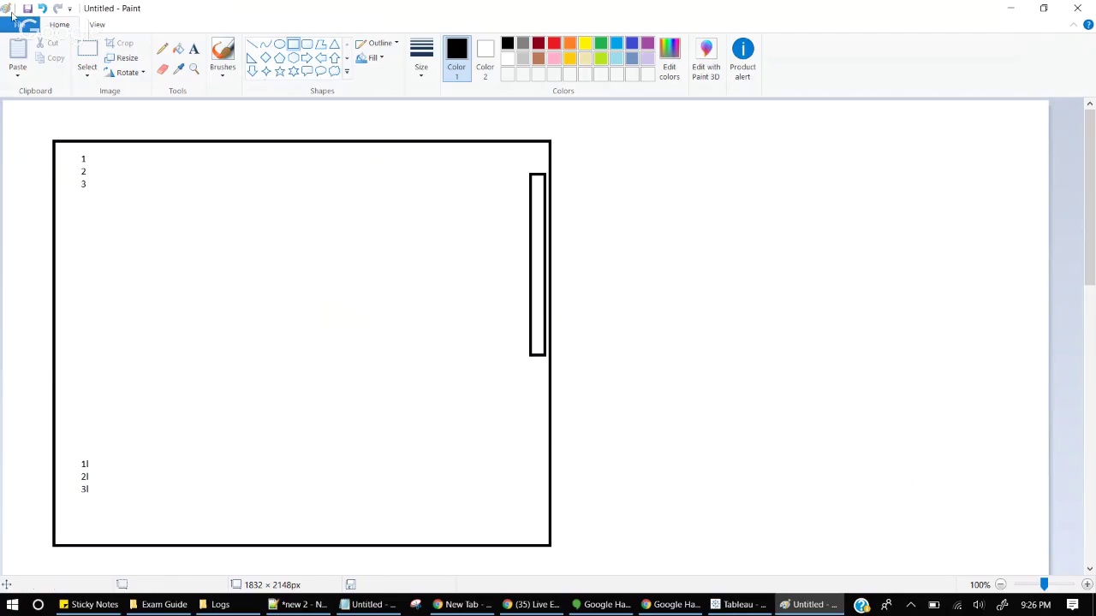
# Delete the second number list in the frame's lower-left area
pyautogui.click(86, 50)
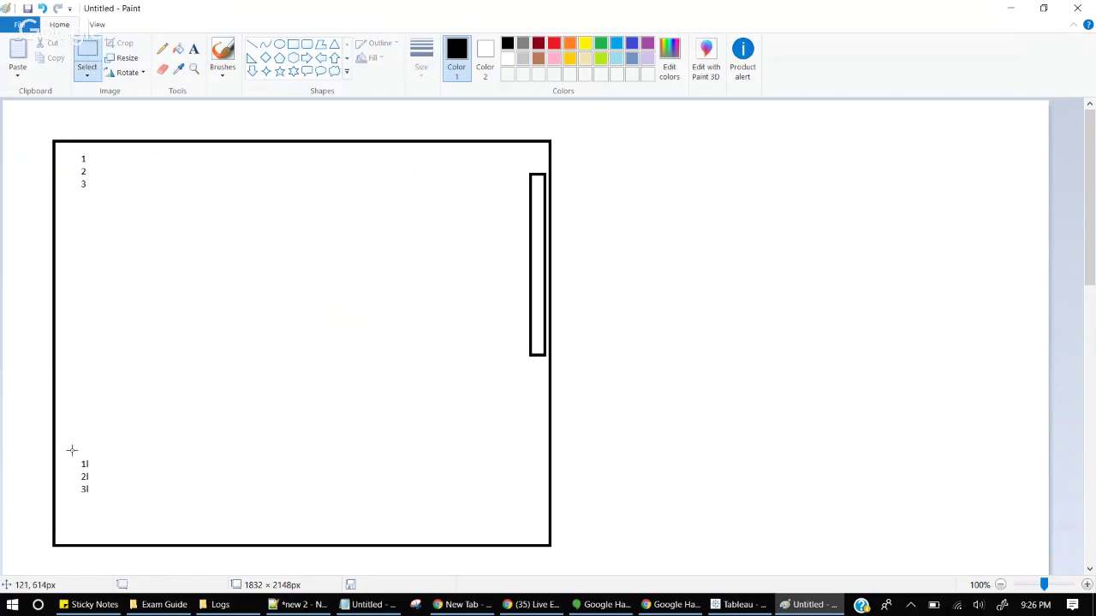
pyautogui.moveTo(72, 450); pyautogui.dragTo(111, 514)
pyautogui.press('Delete')
# Delete the whole narrow scroll-bar rectangle while keeping the frame's right edge intact
pyautogui.moveTo(524, 224); pyautogui.dragTo(558, 375)
pyautogui.press('Delete')
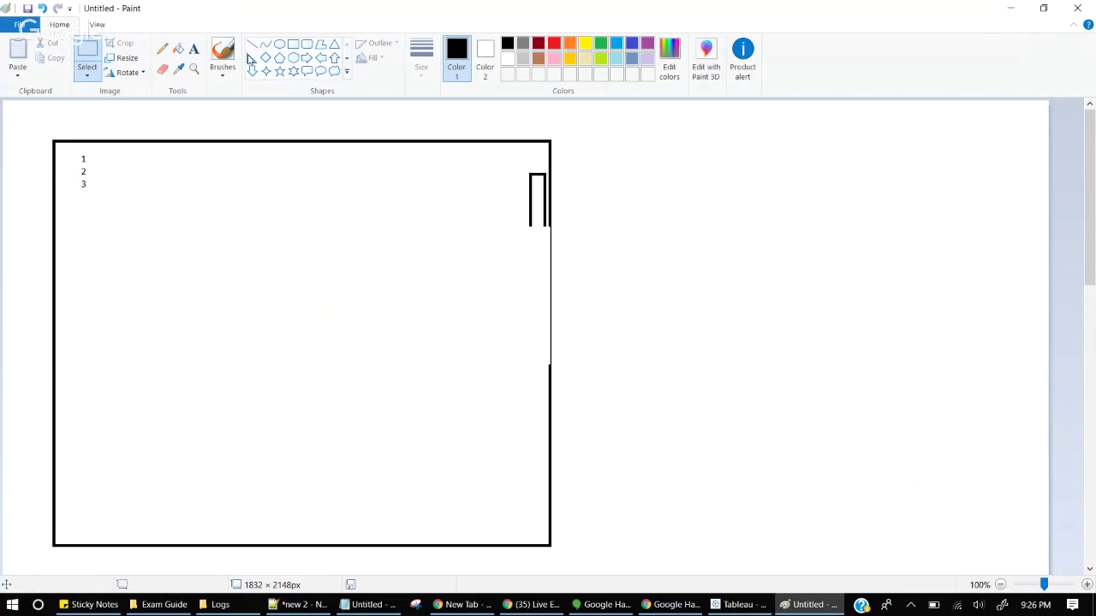
pyautogui.hotkey('ctrl', 'z')
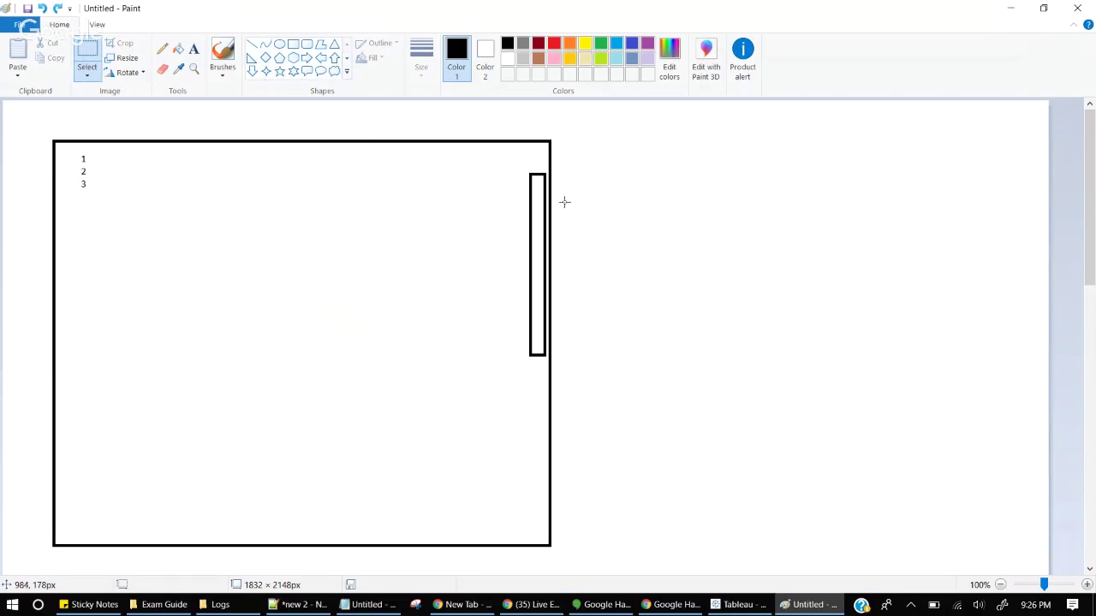
pyautogui.moveTo(524, 168); pyautogui.dragTo(550, 370)
pyautogui.press('Delete')
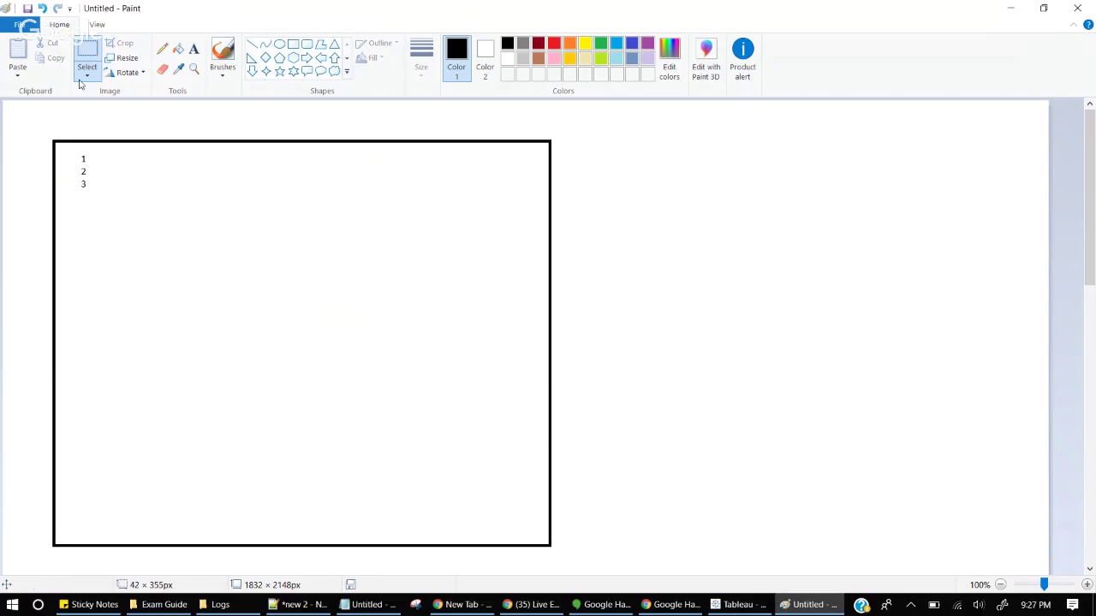
# Draw a narrow scroll-bar rectangle spanning nearly the full height of the frame, just inside its right edge
pyautogui.click(292, 43)
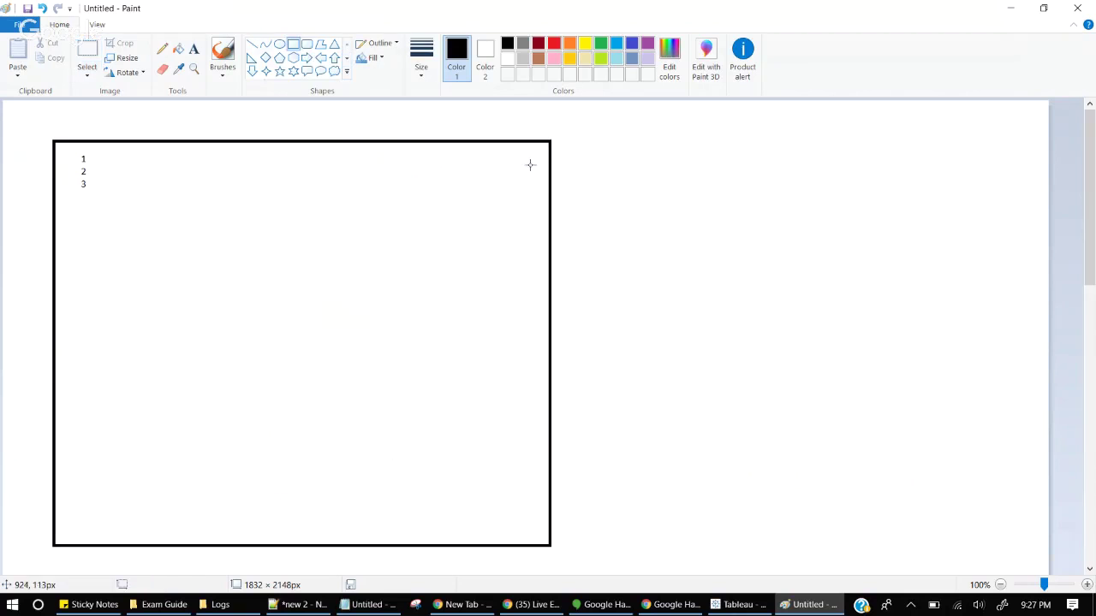
pyautogui.moveTo(531, 163); pyautogui.dragTo(545, 516)
pyautogui.click(693, 282)
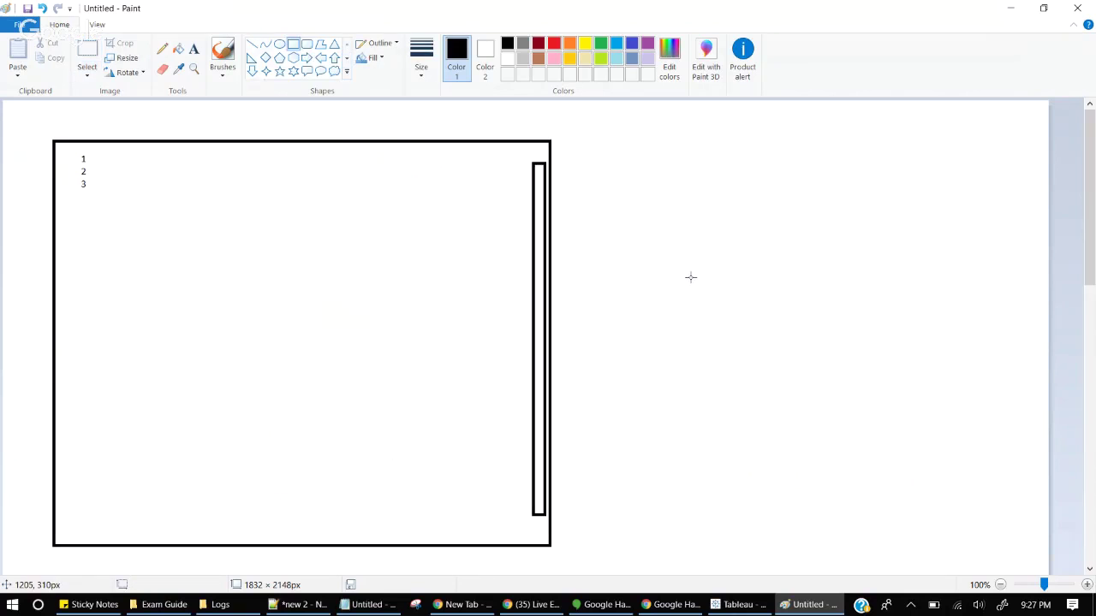
# Add the page numbers "1 2 3 4" as a horizontal text line near the frame's lower edge
pyautogui.click(87, 53)
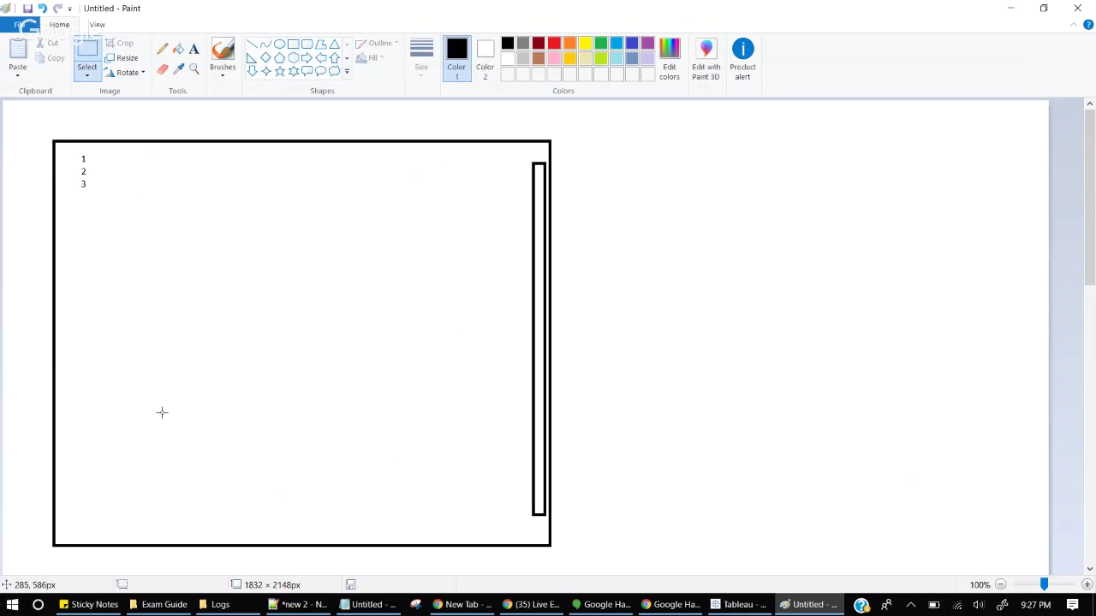
pyautogui.click(194, 49)
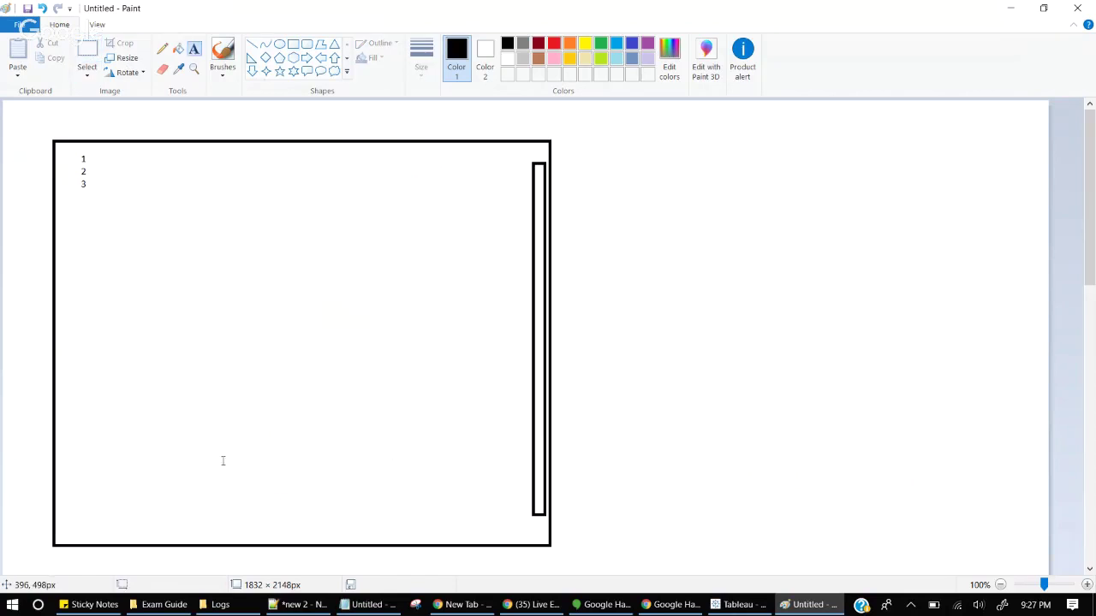
pyautogui.click(179, 501)
pyautogui.write('1 2 3 4')
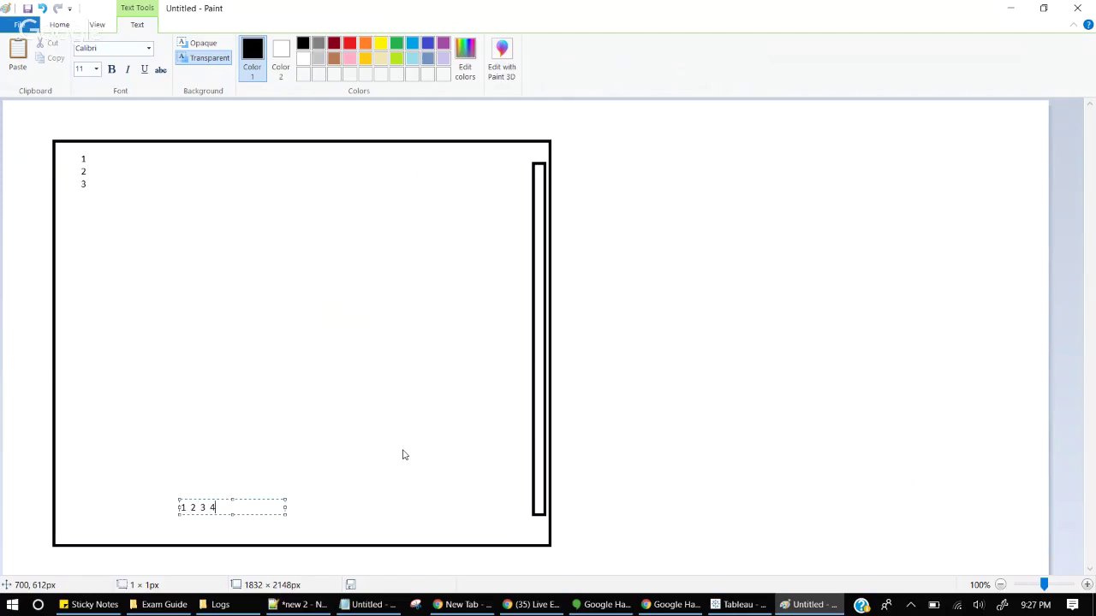
pyautogui.click(220, 415)
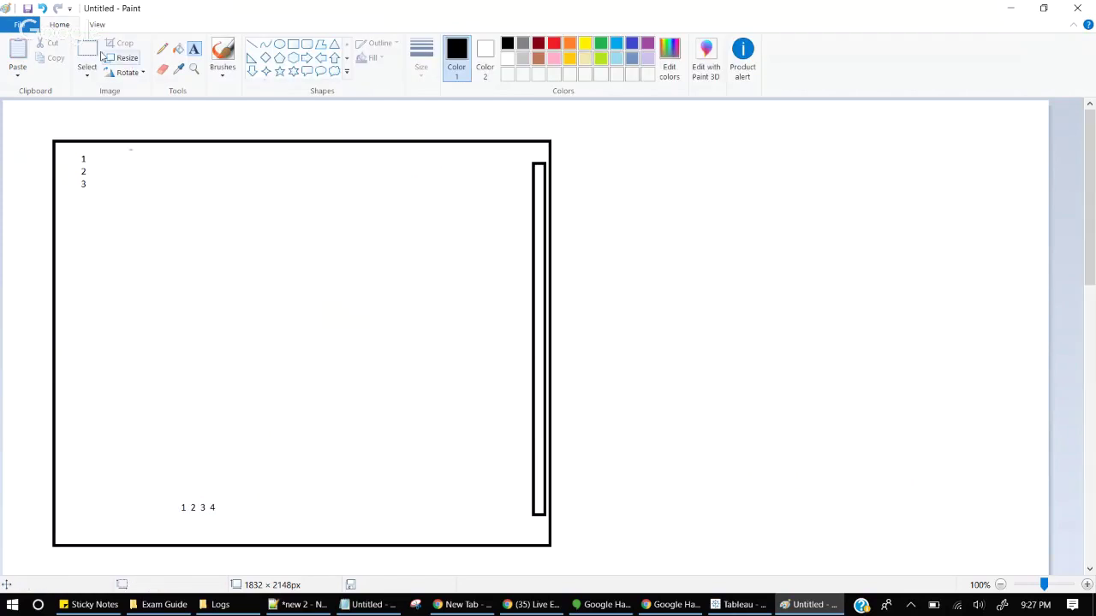
# Draw a box about 22 × 35 px around page number 1 and add the text "50 Items" above and right of the page numbers
pyautogui.click(293, 43)
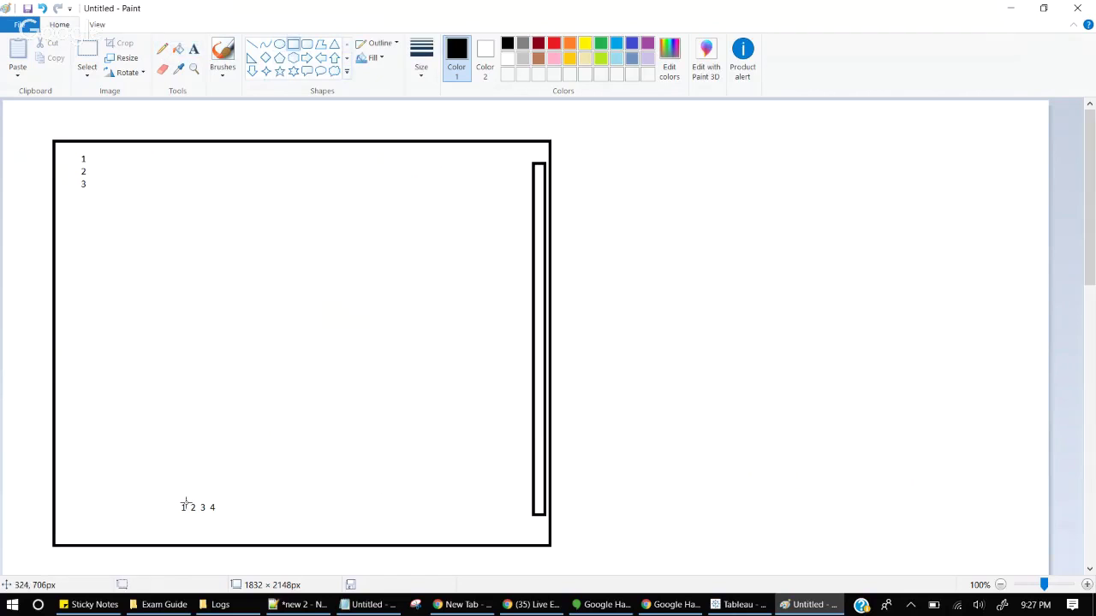
pyautogui.moveTo(175, 499); pyautogui.dragTo(189, 519)
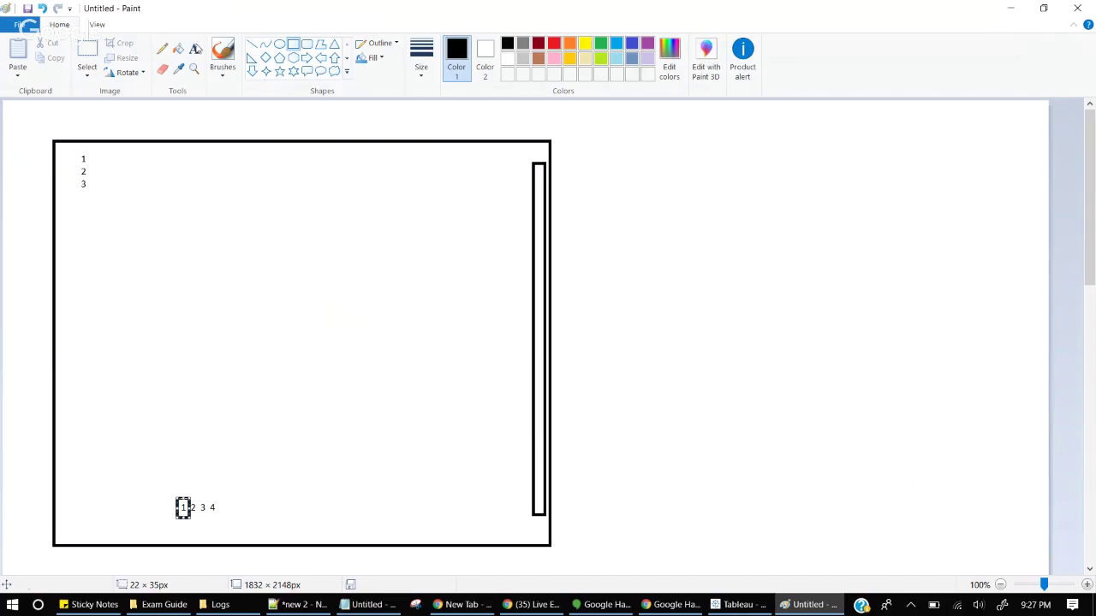
pyautogui.click(193, 50)
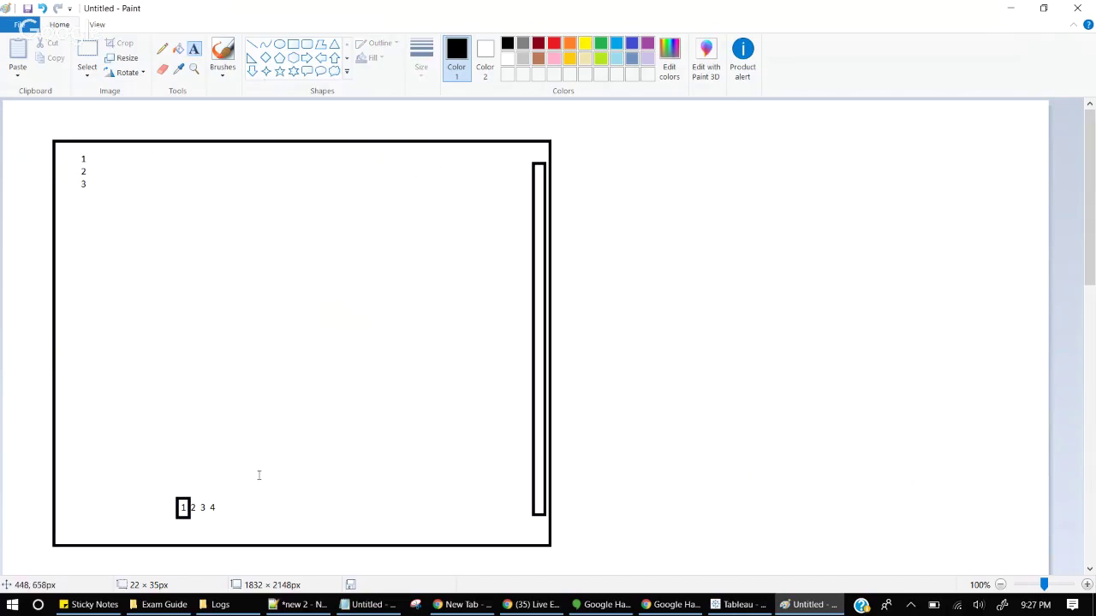
pyautogui.click(258, 472)
pyautogui.write('50')
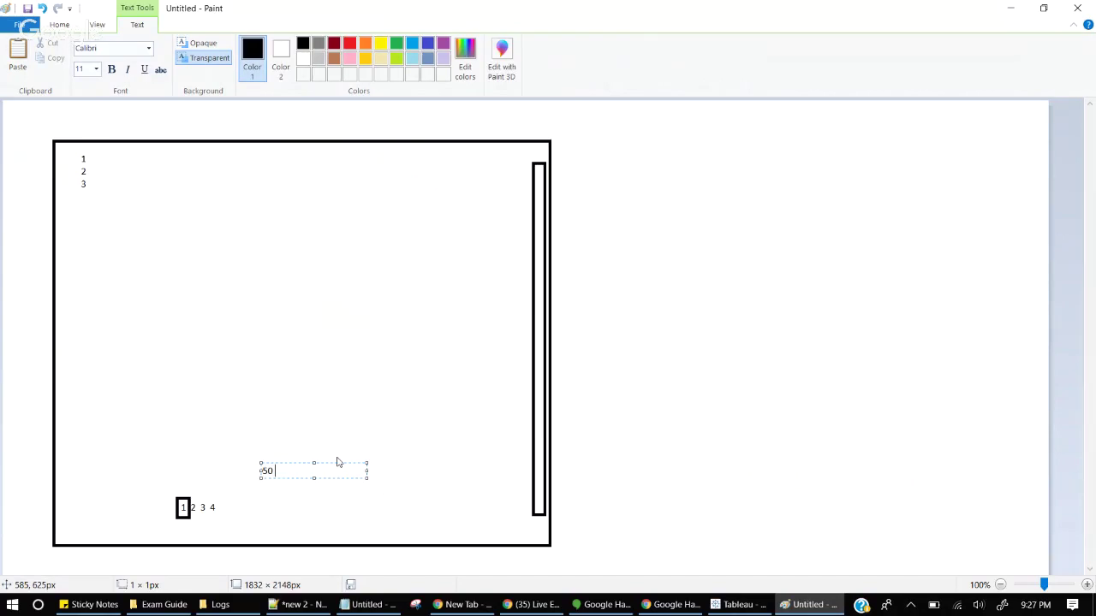
pyautogui.write(' Items')
pyautogui.click(584, 406)
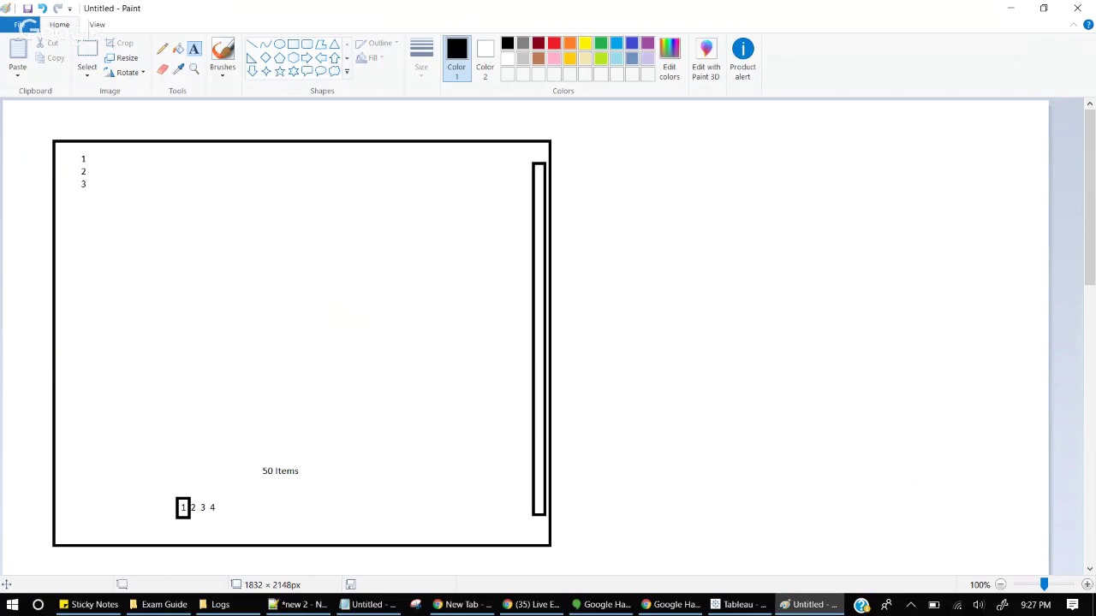
pyautogui.click(728, 608)
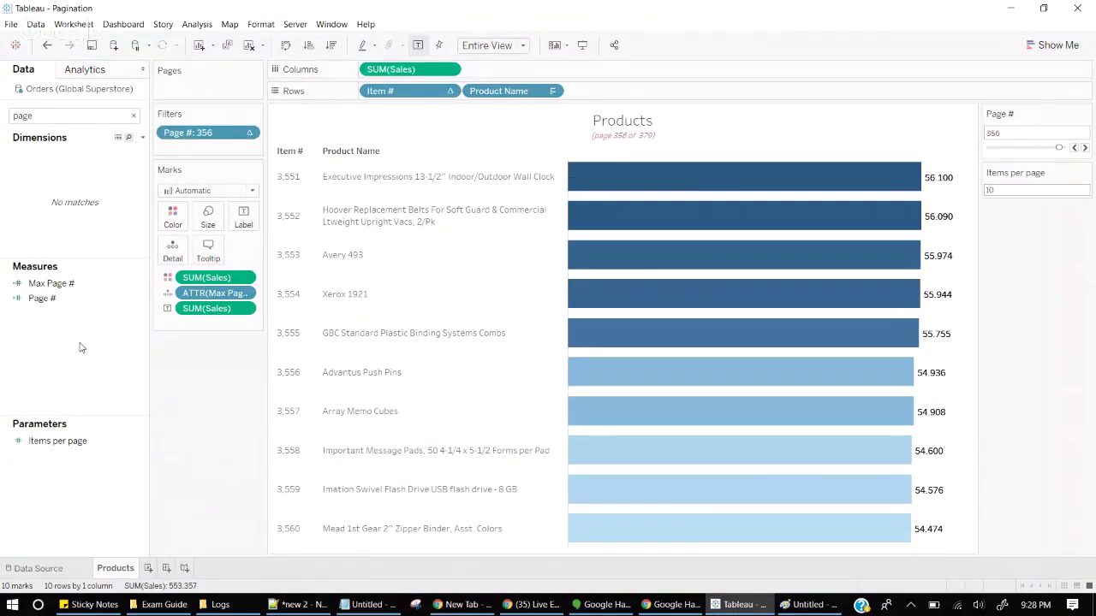
pyautogui.click(809, 604)
pyautogui.click(605, 186)
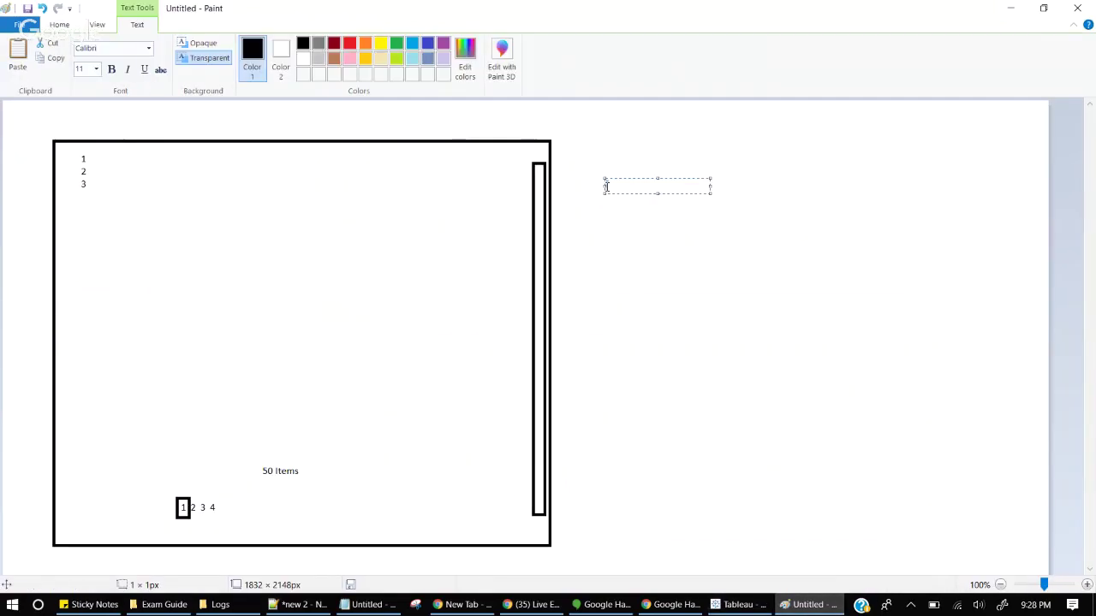
pyautogui.click(232, 108)
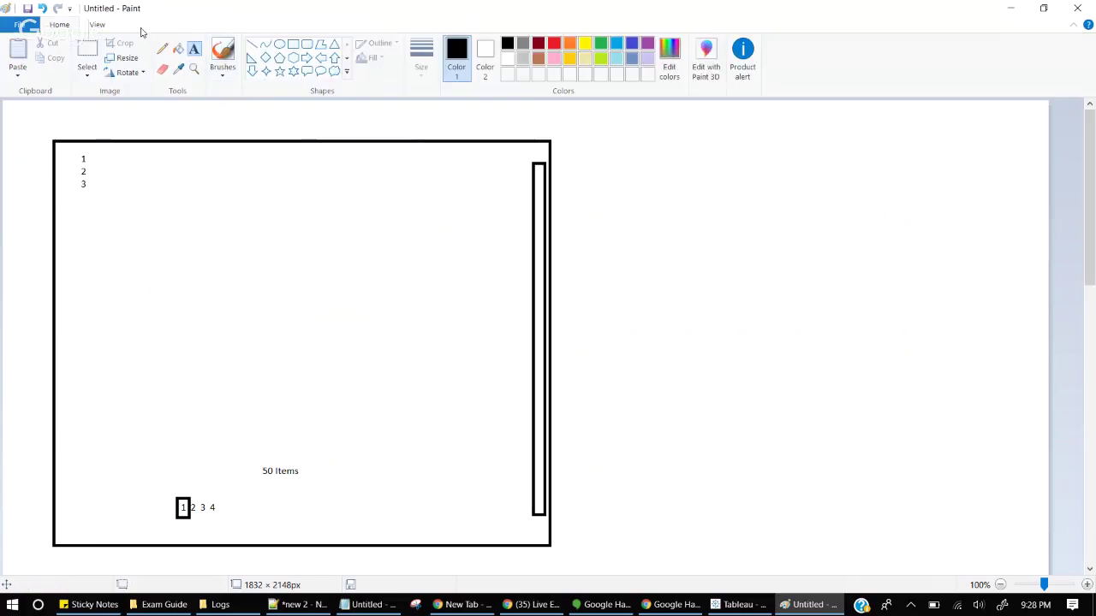
# Clear the entire canvas by selecting and deleting the whole page sketch
pyautogui.click(87, 60)
pyautogui.hotkey('ctrl', 'a')
pyautogui.press('Delete')
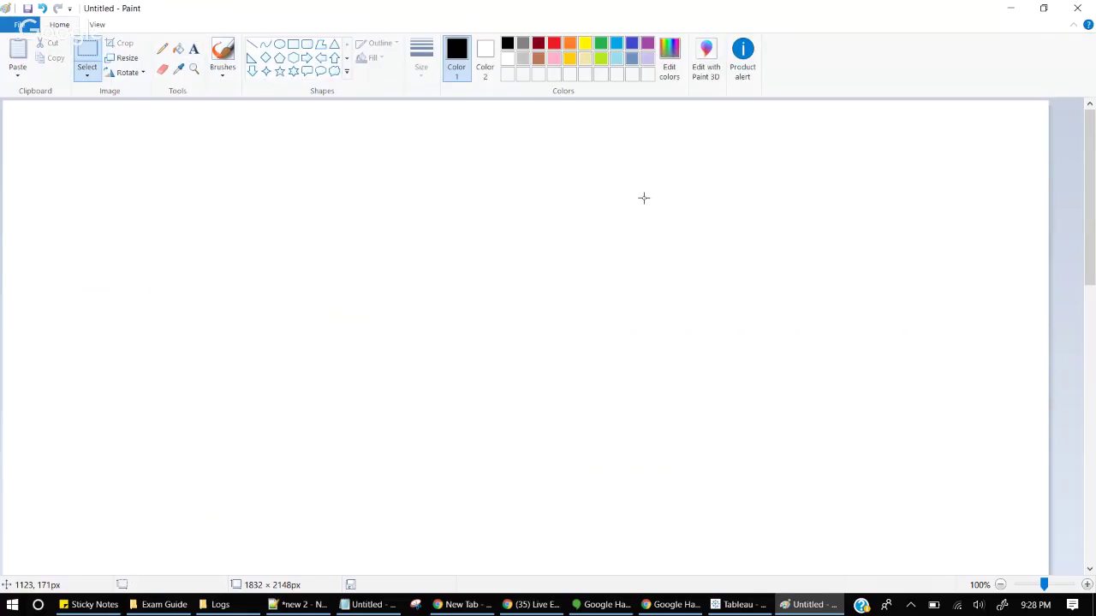
# Add a vertical text list of the numbers 1 to 20, one per line, in the upper-left area of the blank canvas
pyautogui.click(193, 48)
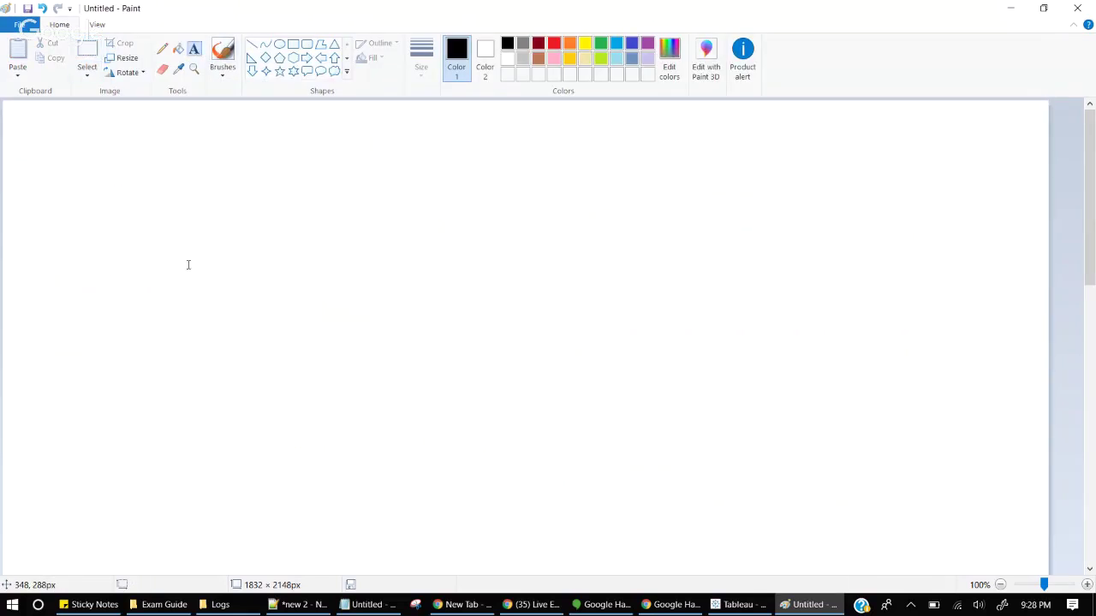
pyautogui.click(118, 190)
pyautogui.write('1')
pyautogui.press('Return')
pyautogui.write('2')
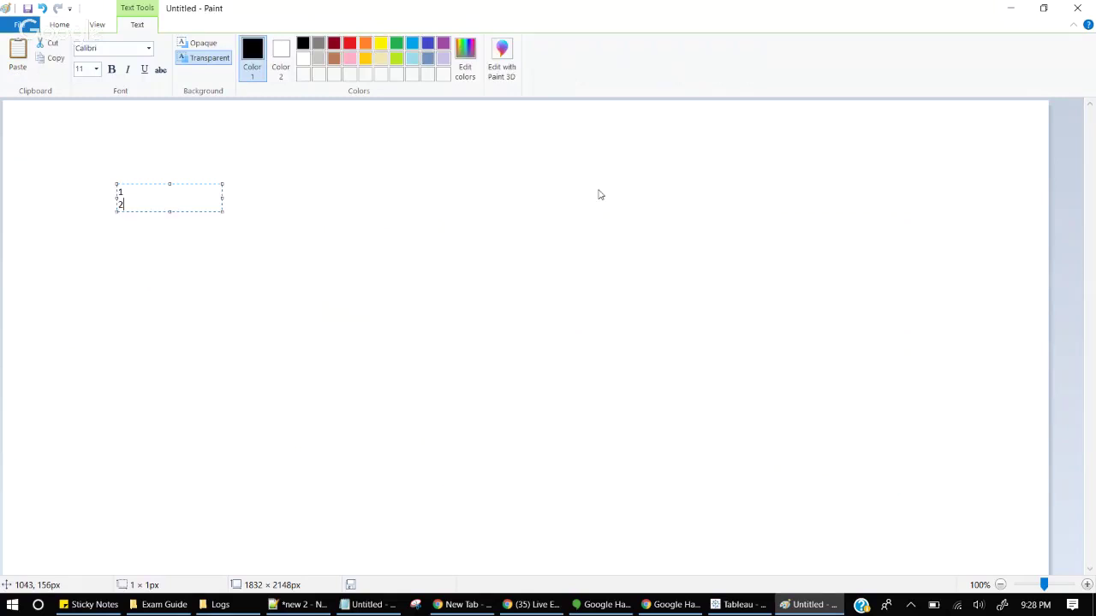
pyautogui.press('Return')
pyautogui.write('3')
pyautogui.press('Return')
pyautogui.write('4')
pyautogui.press('Return')
pyautogui.write('5')
pyautogui.press('Return')
pyautogui.write('6')
pyautogui.press('Return')
pyautogui.write('7')
pyautogui.press('Return')
pyautogui.write('8')
pyautogui.press('Return')
pyautogui.write('9 ')
pyautogui.write('10')
pyautogui.press('Return')
pyautogui.write('11')
pyautogui.press('Return')
pyautogui.write('12')
pyautogui.press('Return')
pyautogui.write('13')
pyautogui.press('Return')
pyautogui.write('14')
pyautogui.press('Return')
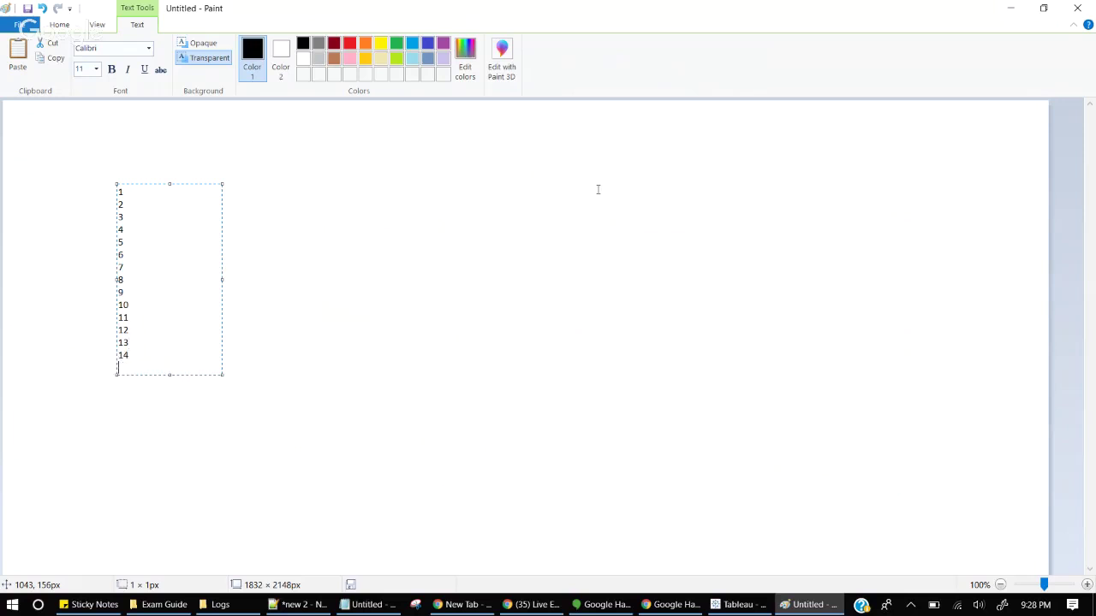
pyautogui.write('15')
pyautogui.press('Return')
pyautogui.write('16')
pyautogui.press('Return')
pyautogui.write('17')
pyautogui.press('Return')
pyautogui.write('18')
pyautogui.press('Return')
pyautogui.write('19')
pyautogui.press('Return')
pyautogui.write('20')
pyautogui.click(276, 266)
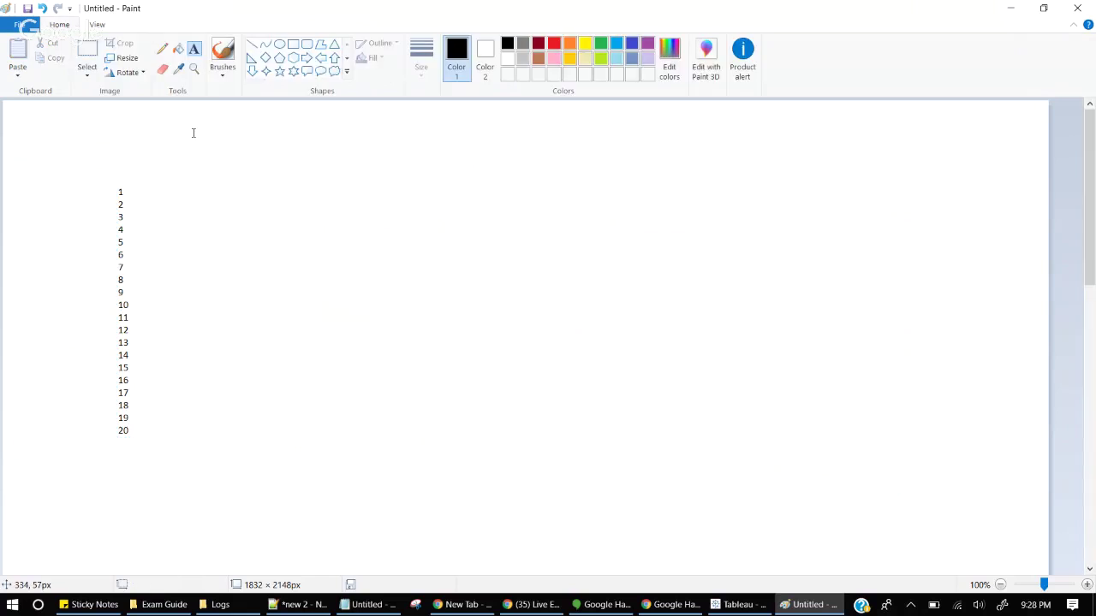
# Draw four red pencil braces beside the list, grouping the numbers 1–5, 6–10, 11–15 and 16–20
pyautogui.click(162, 49)
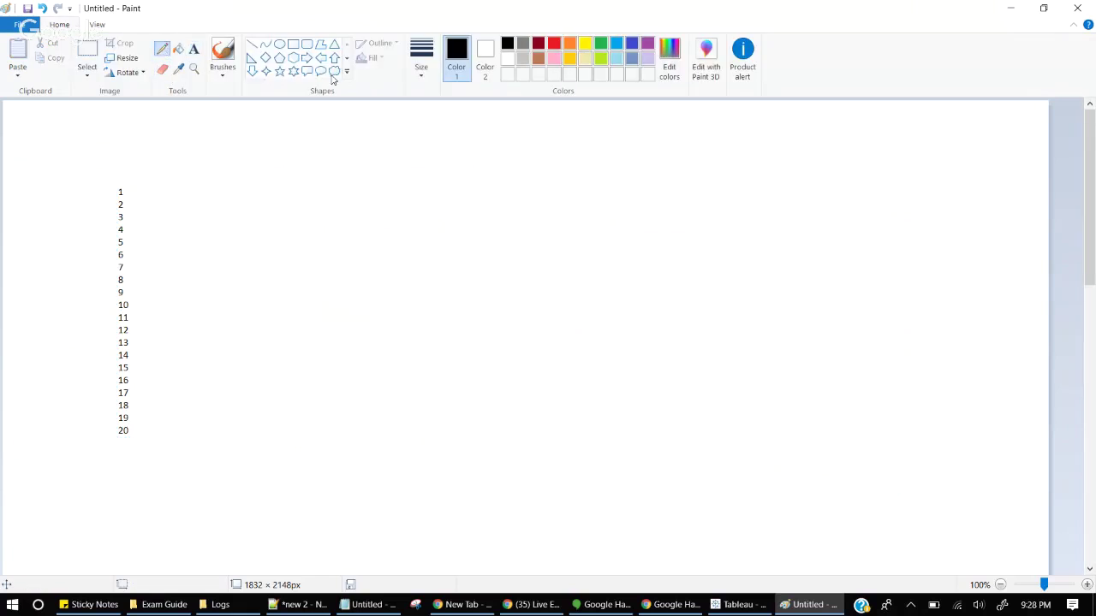
pyautogui.click(554, 44)
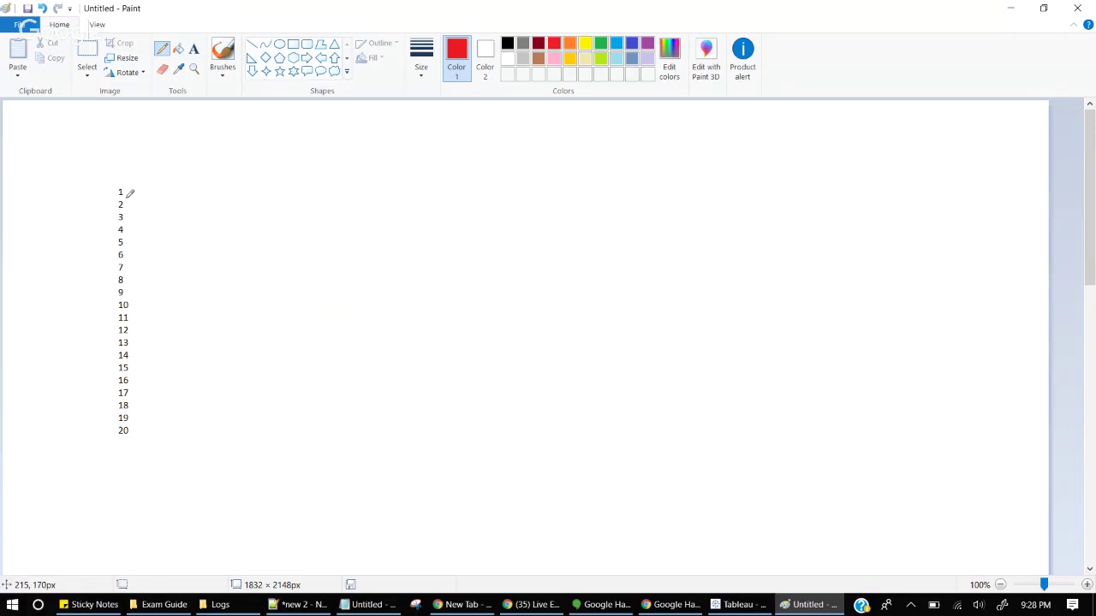
pyautogui.moveTo(127, 187)
pyautogui.mouseDown()
pyautogui.moveTo(142, 208)
pyautogui.moveTo(129, 247)
pyautogui.mouseUp()
pyautogui.moveTo(127, 252)
pyautogui.mouseDown()
pyautogui.moveTo(137, 276)
pyautogui.moveTo(125, 316)
pyautogui.moveTo(146, 308)
pyautogui.moveTo(130, 438)
pyautogui.mouseUp()
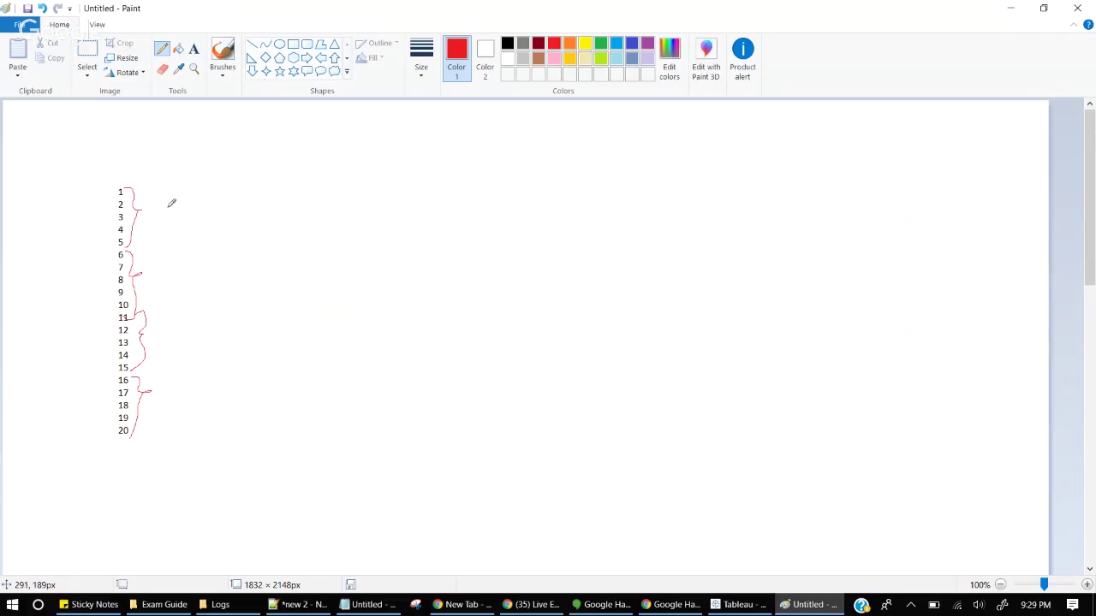
# Handwrite the red page labels "1 pa", "2 pa", "3 pa" and "4 pa" beside the four braces
pyautogui.moveTo(151, 202); pyautogui.dragTo(154, 215)
pyautogui.moveTo(148, 266); pyautogui.dragTo(163, 270)
pyautogui.moveTo(154, 323); pyautogui.dragTo(159, 339)
pyautogui.moveTo(157, 387)
pyautogui.mouseDown()
pyautogui.moveTo(178, 396)
pyautogui.moveTo(163, 415)
pyautogui.mouseUp()
pyautogui.moveTo(174, 196); pyautogui.dragTo(203, 202)
pyautogui.moveTo(174, 256)
pyautogui.mouseDown()
pyautogui.moveTo(188, 275)
pyautogui.moveTo(188, 264)
pyautogui.moveTo(223, 255)
pyautogui.mouseUp()
pyautogui.moveTo(185, 315)
pyautogui.mouseDown()
pyautogui.moveTo(187, 335)
pyautogui.moveTo(192, 318)
pyautogui.mouseUp()
pyautogui.moveTo(212, 312); pyautogui.dragTo(220, 324)
pyautogui.moveTo(197, 373)
pyautogui.mouseDown()
pyautogui.moveTo(195, 409)
pyautogui.moveTo(203, 383)
pyautogui.moveTo(215, 387)
pyautogui.mouseUp()
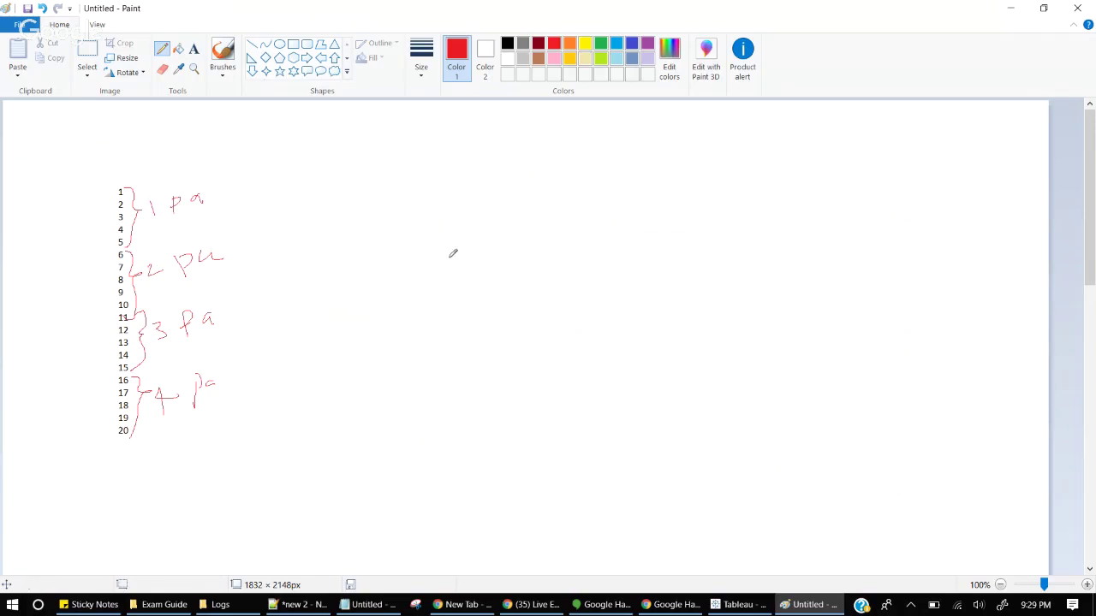
# Switch to Tableau, open the calculation of the Page # measure, and move its editor lower over the worksheet
pyautogui.click(737, 604)
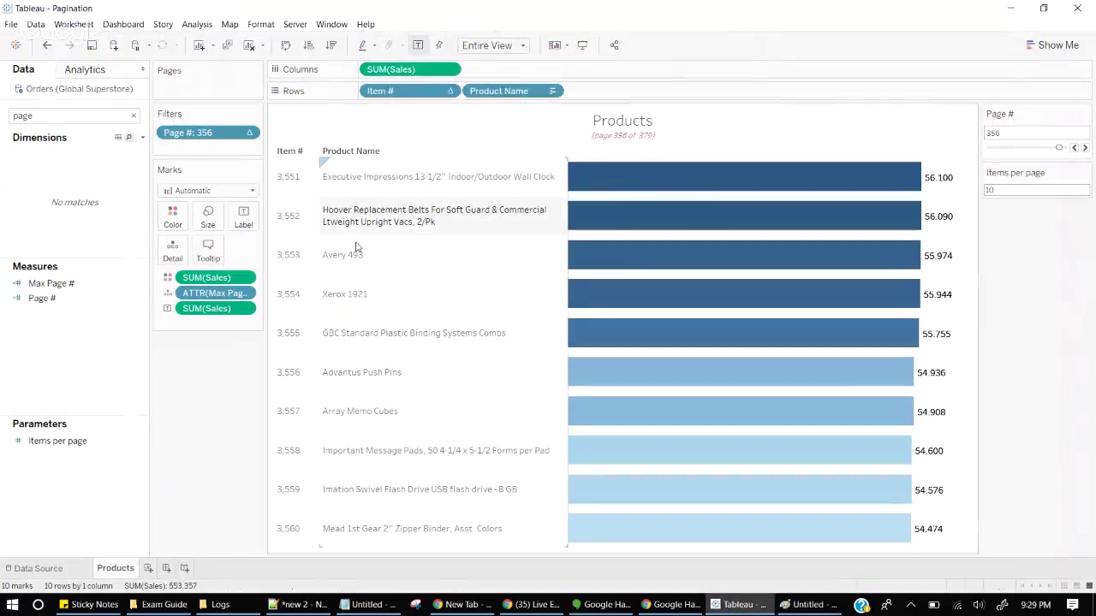
pyautogui.rightClick(41, 298)
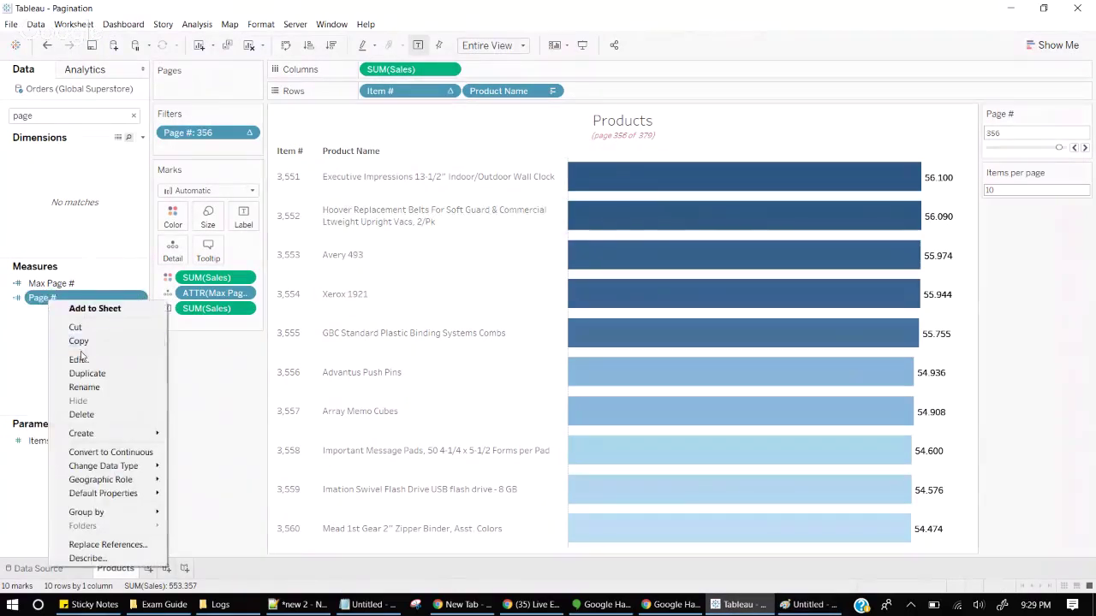
pyautogui.click(78, 360)
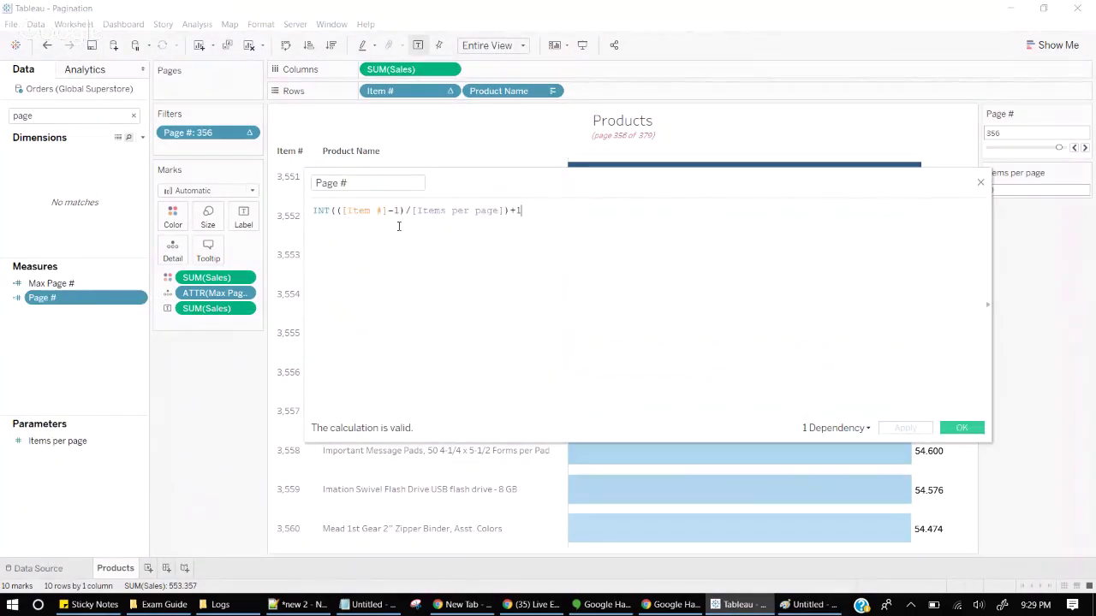
pyautogui.moveTo(485, 193); pyautogui.dragTo(504, 240)
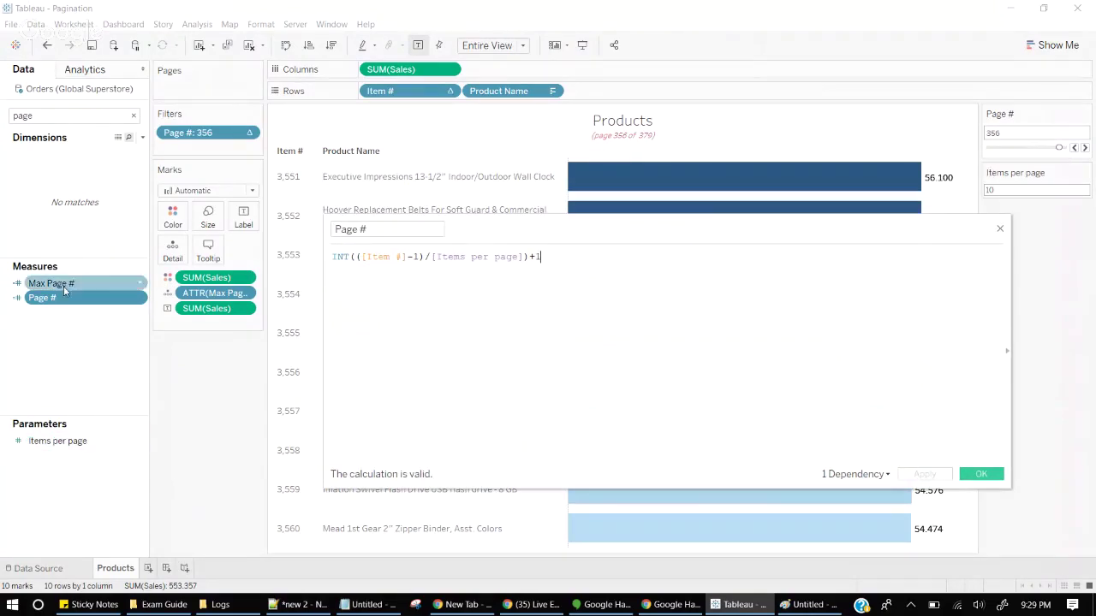
# Search the data fields for "item", view the calculation of the Item # measure, and close its editor
pyautogui.click(34, 117)
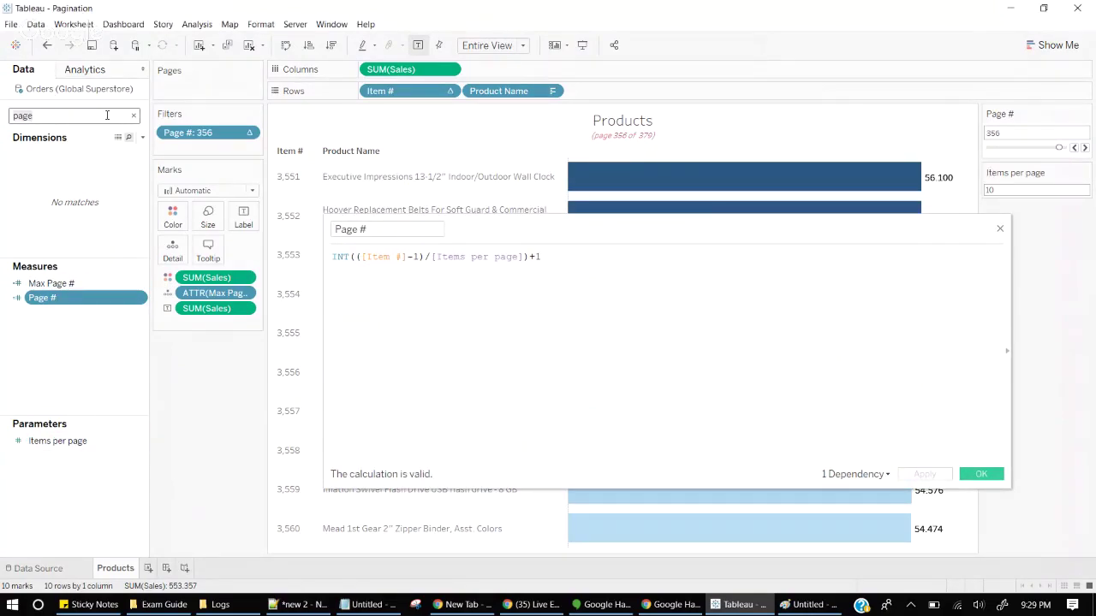
pyautogui.hotkey('ctrl', 'a')
pyautogui.write('itme')
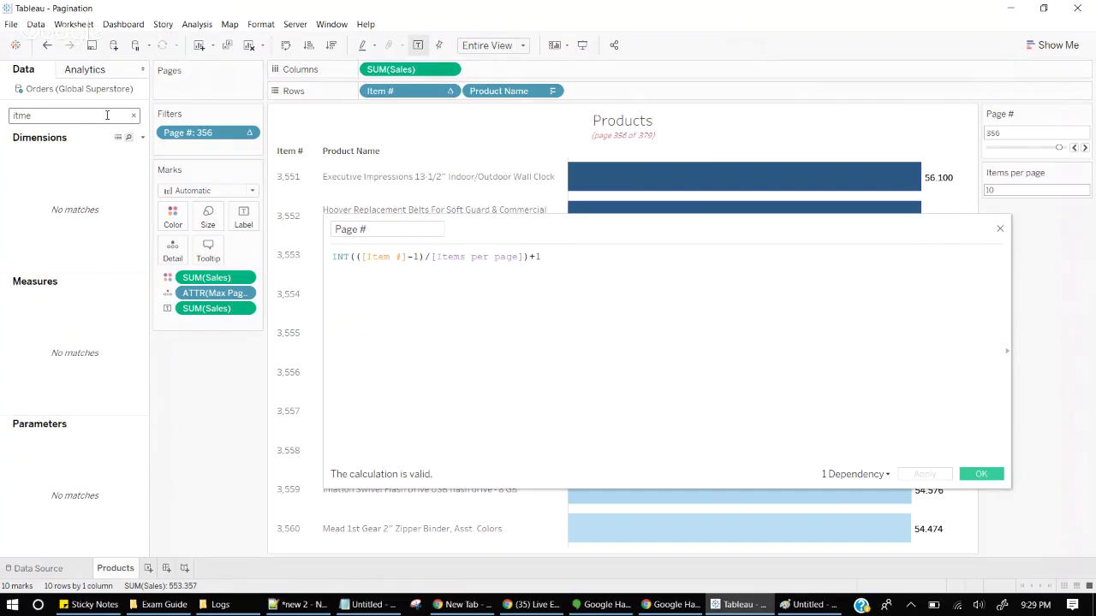
pyautogui.press('BackSpace')
pyautogui.press('BackSpace')
pyautogui.press('BackSpace')
pyautogui.press('BackSpace')
pyautogui.write('item')
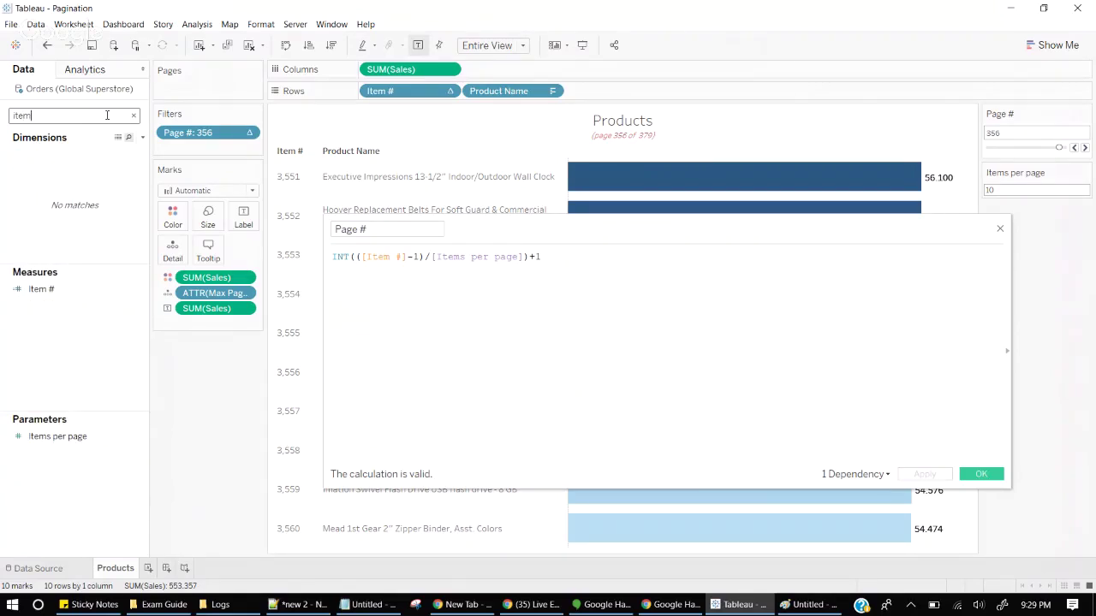
pyautogui.click(37, 291)
pyautogui.rightClick(37, 291)
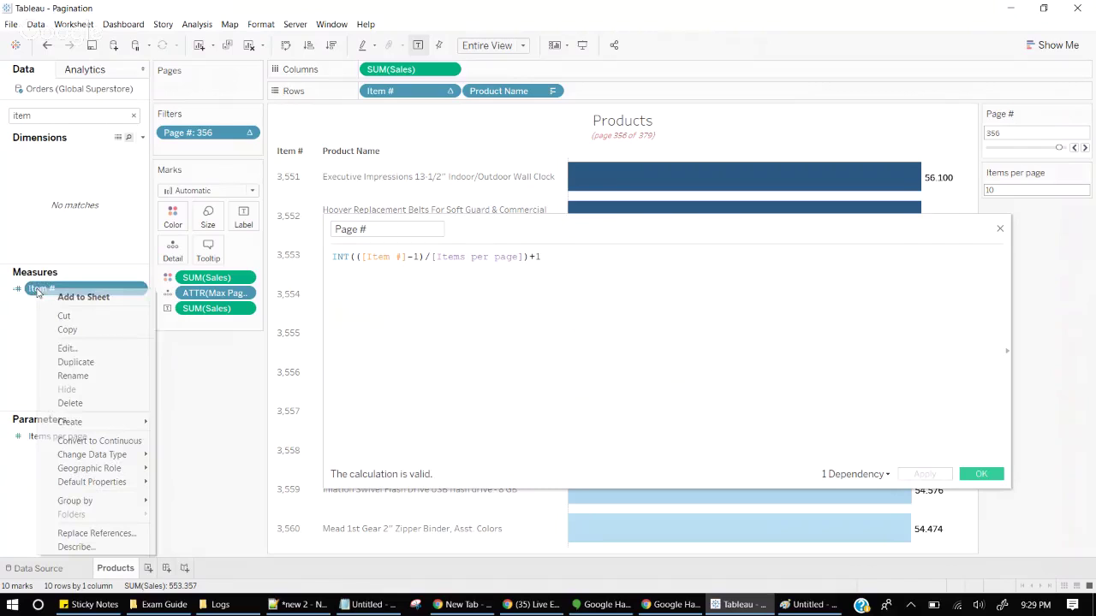
pyautogui.click(67, 350)
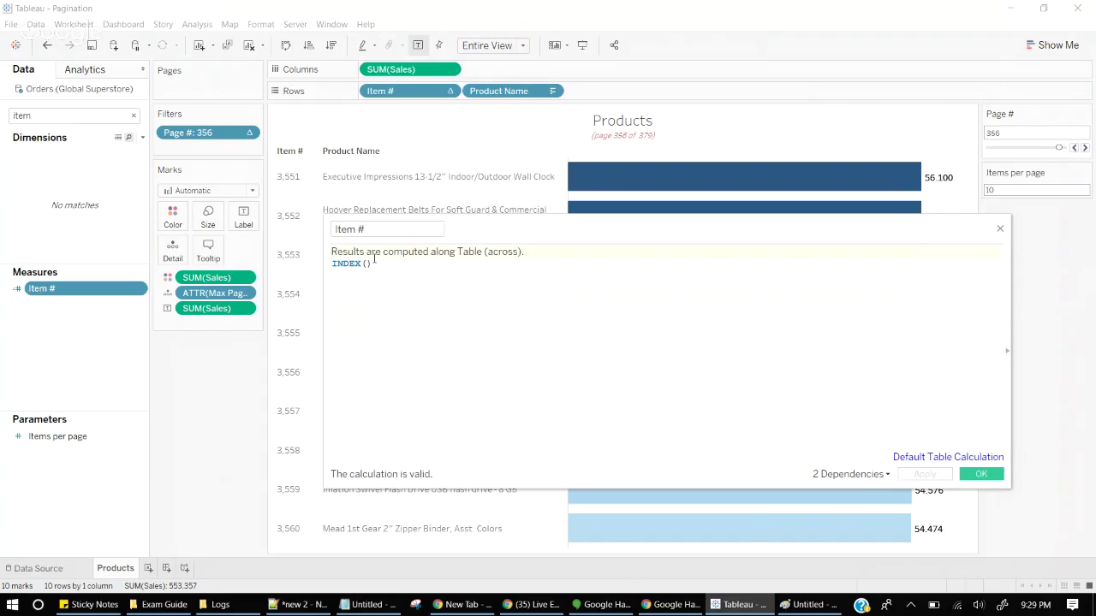
pyautogui.click(1001, 231)
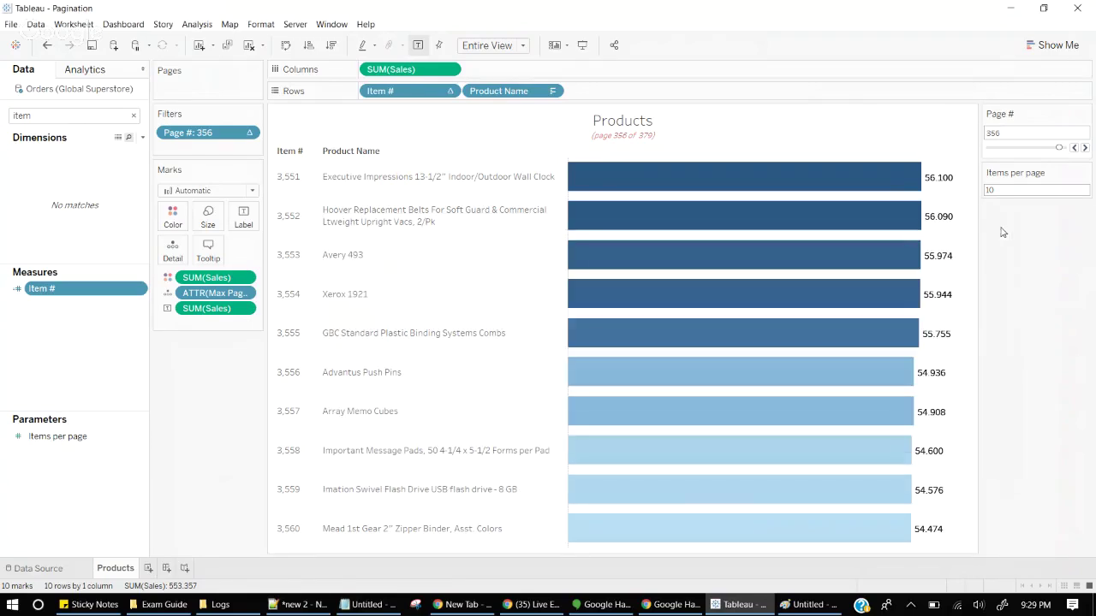
# Set the Page # filter to page 1, and search the fields for "page" to reopen the Page # calculation
pyautogui.moveTo(1067, 145); pyautogui.dragTo(989, 147)
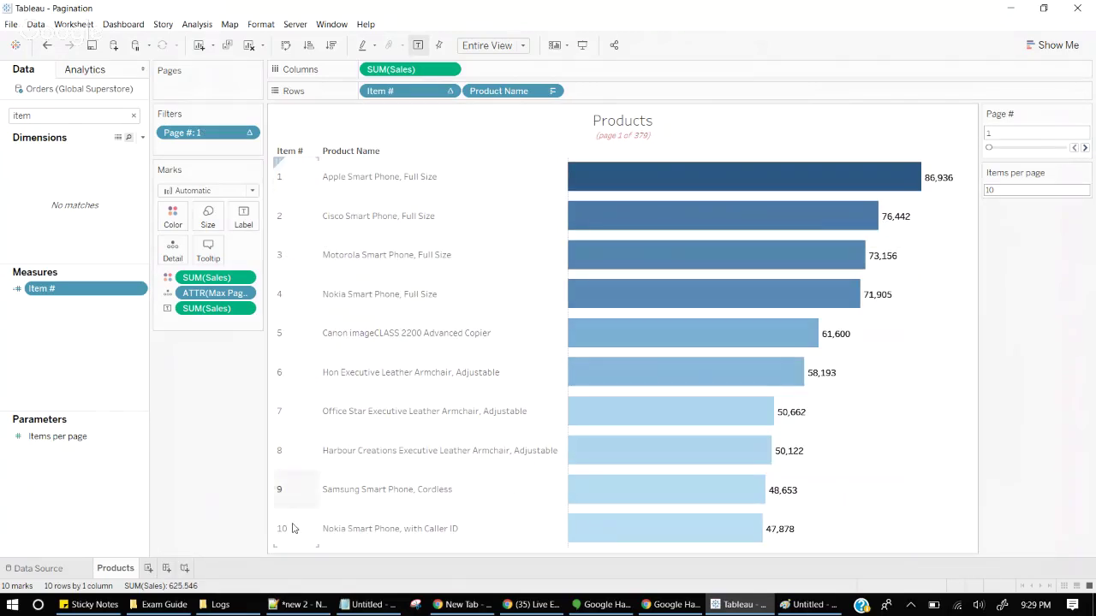
pyautogui.doubleClick(24, 115)
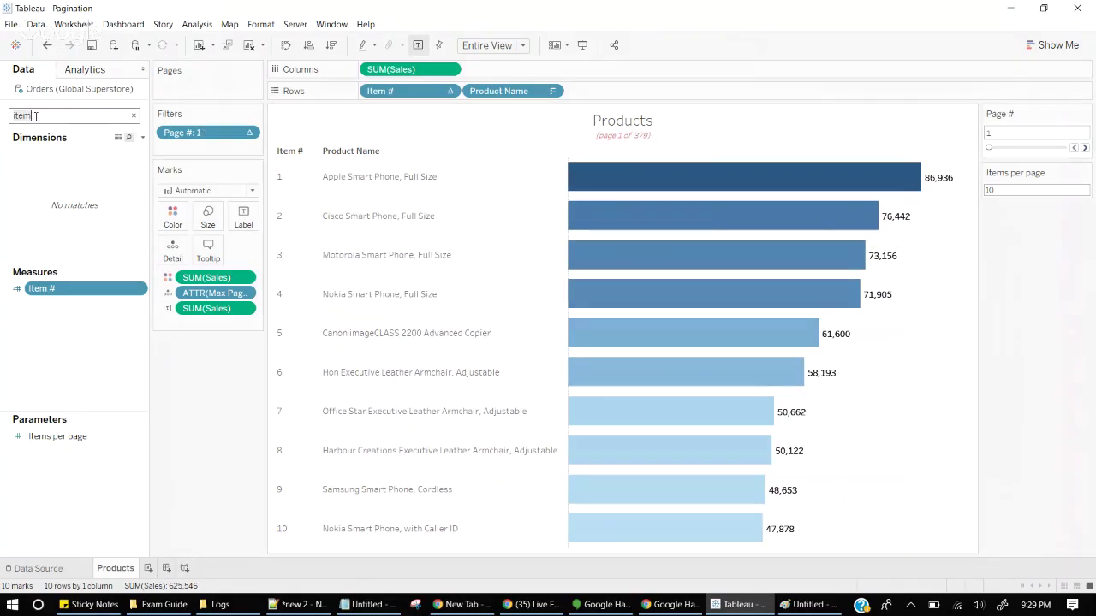
pyautogui.write('page')
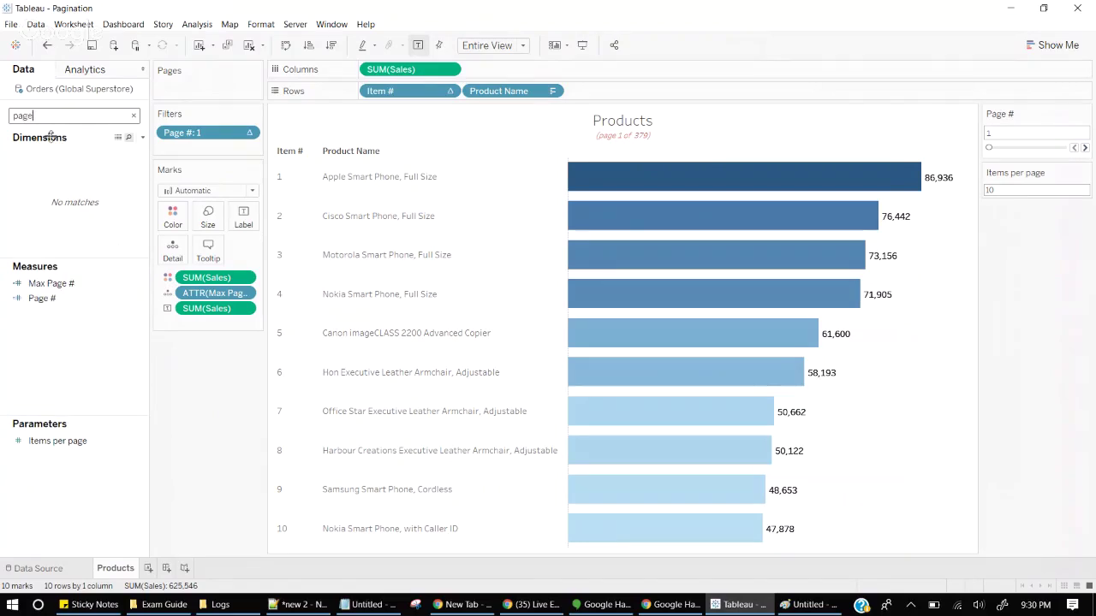
pyautogui.rightClick(41, 298)
pyautogui.click(52, 359)
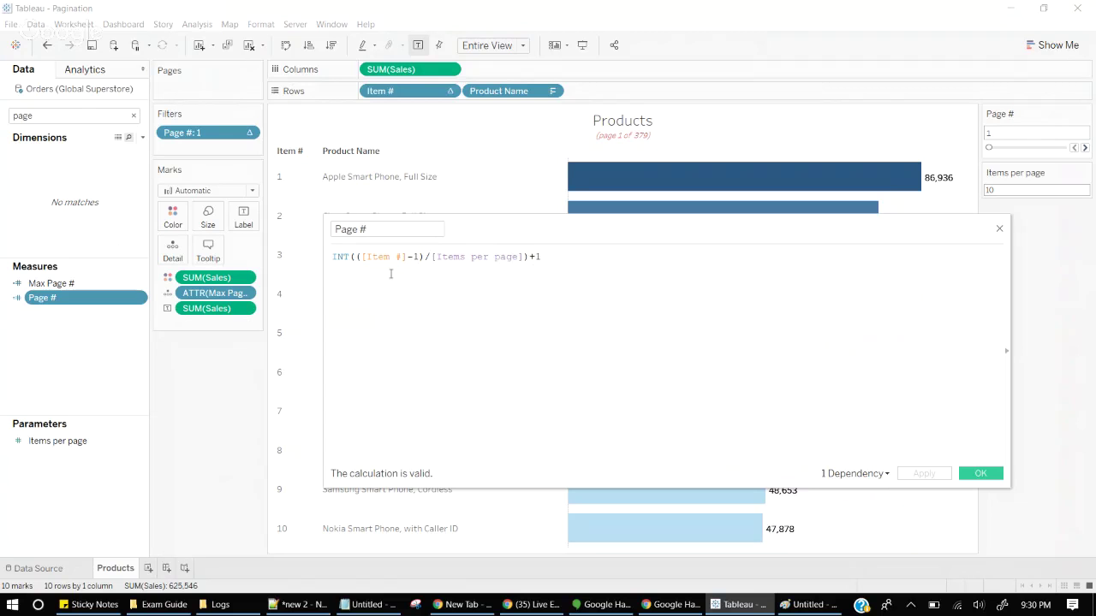
# Examine the settings of the Items per page parameter, including its current value, and leave them without saving
pyautogui.rightClick(56, 442)
pyautogui.click(98, 291)
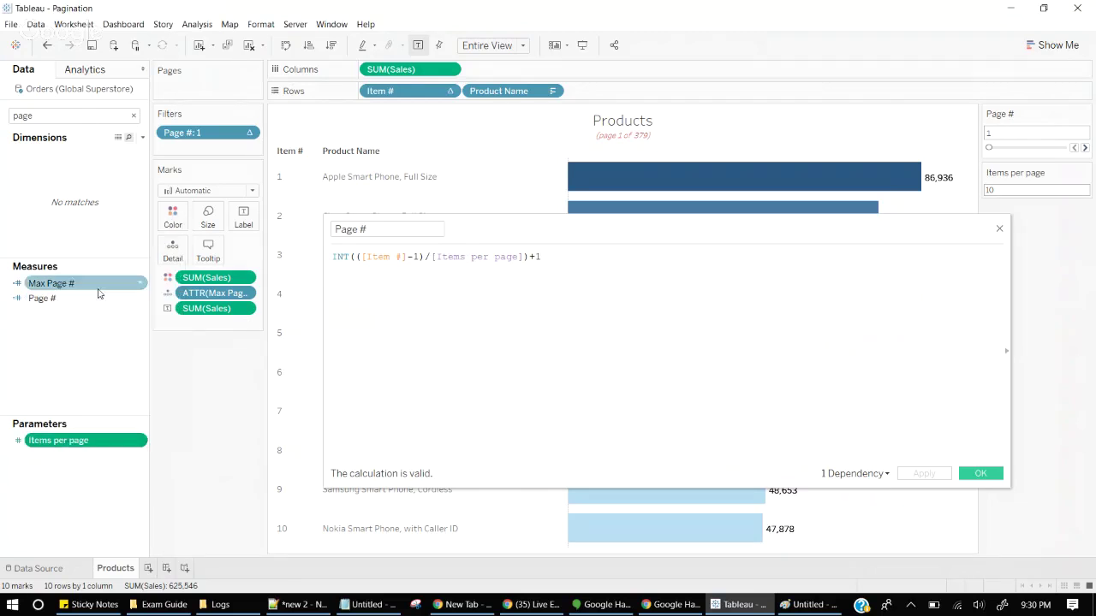
pyautogui.moveTo(543, 215); pyautogui.dragTo(717, 341)
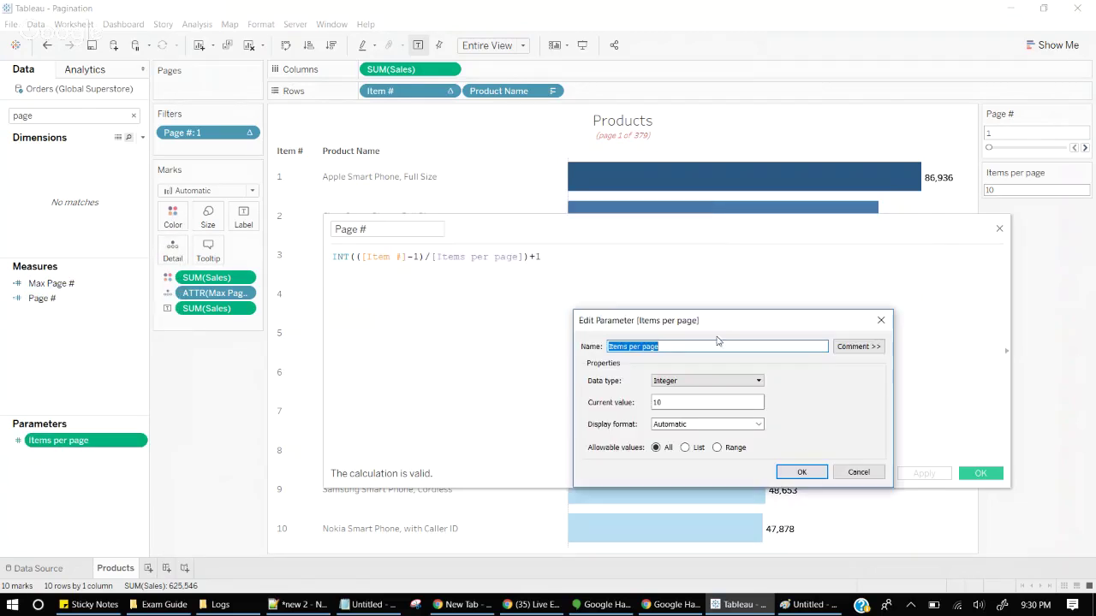
pyautogui.doubleClick(650, 402)
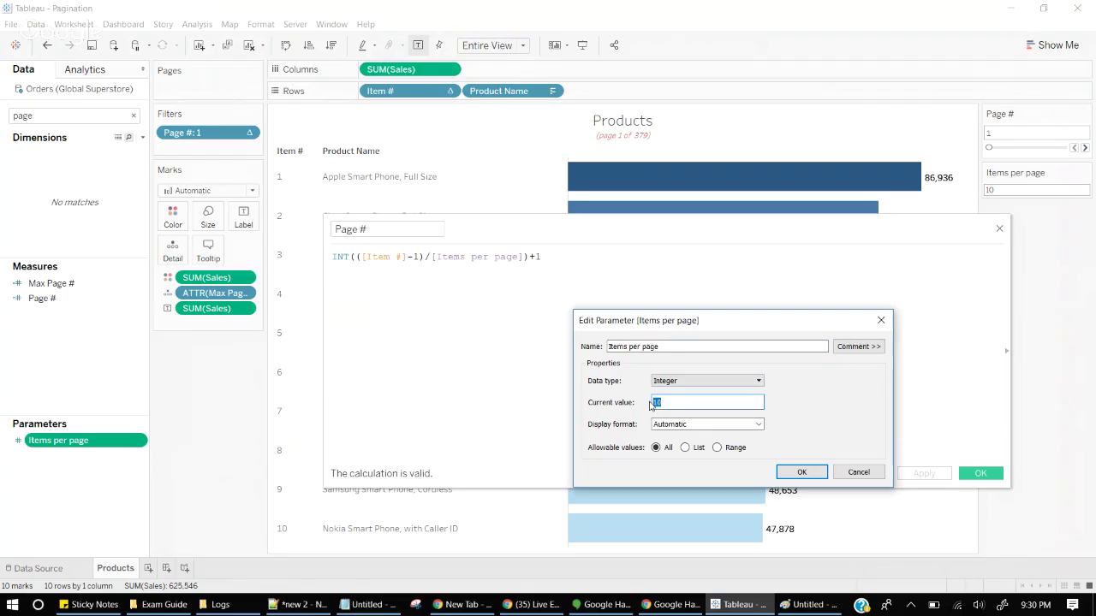
pyautogui.click(859, 471)
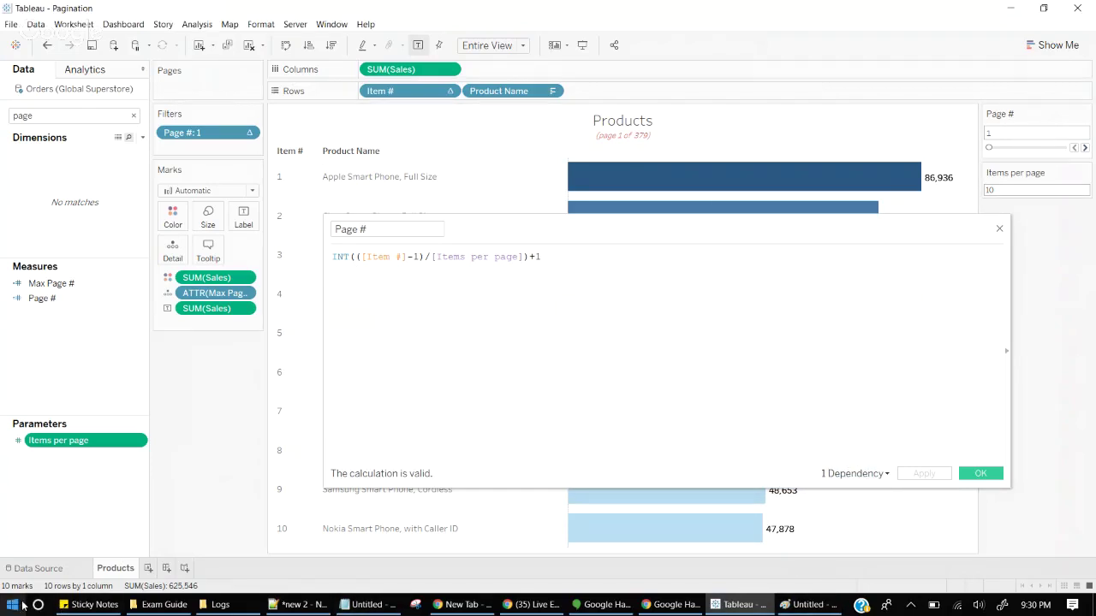
# Add the comment "// INT((5-1)/10) + 1" below the Page # formula and start a second comment line
pyautogui.click(12, 608)
pyautogui.click(846, 390)
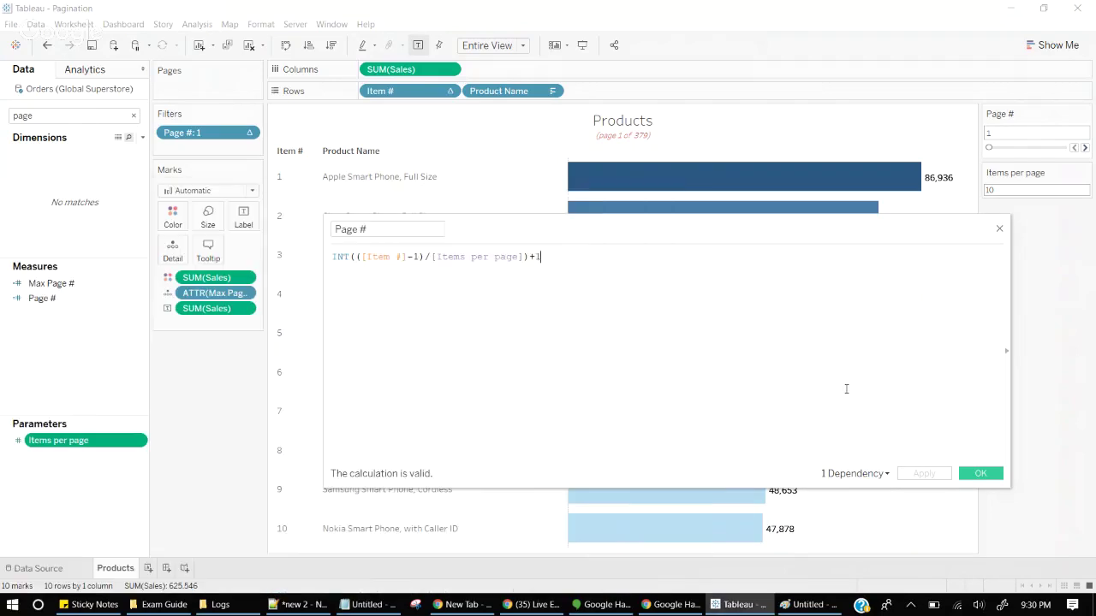
pyautogui.press('Return')
pyautogui.press('Return')
pyautogui.write('// ()')
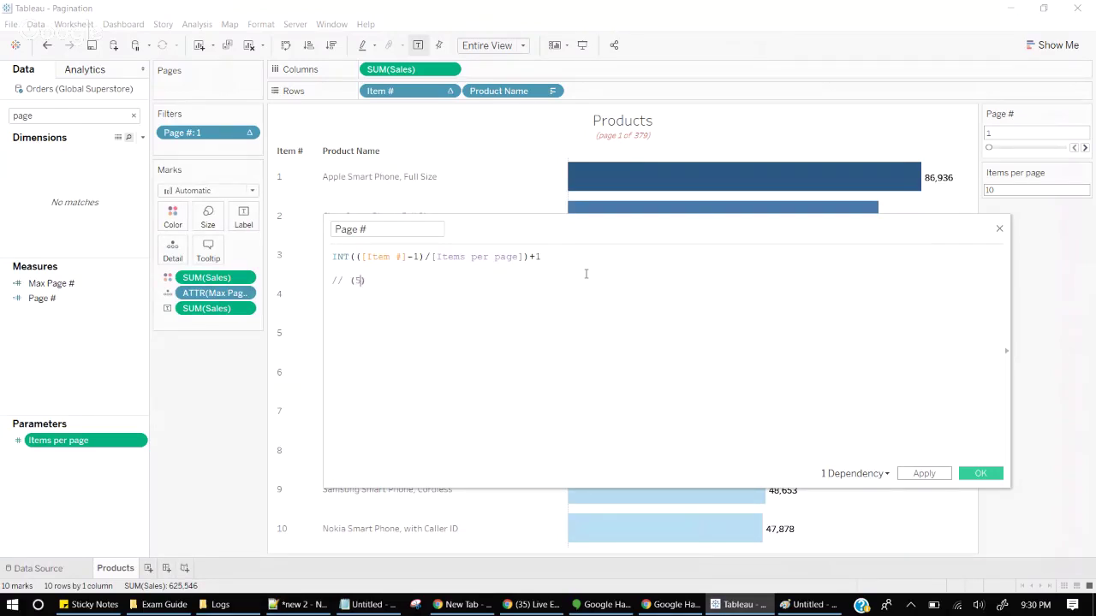
pyautogui.write('5-1')
pyautogui.write('/')
pyautogui.write('10')
pyautogui.write(')')
pyautogui.write('(')
pyautogui.write('INT')
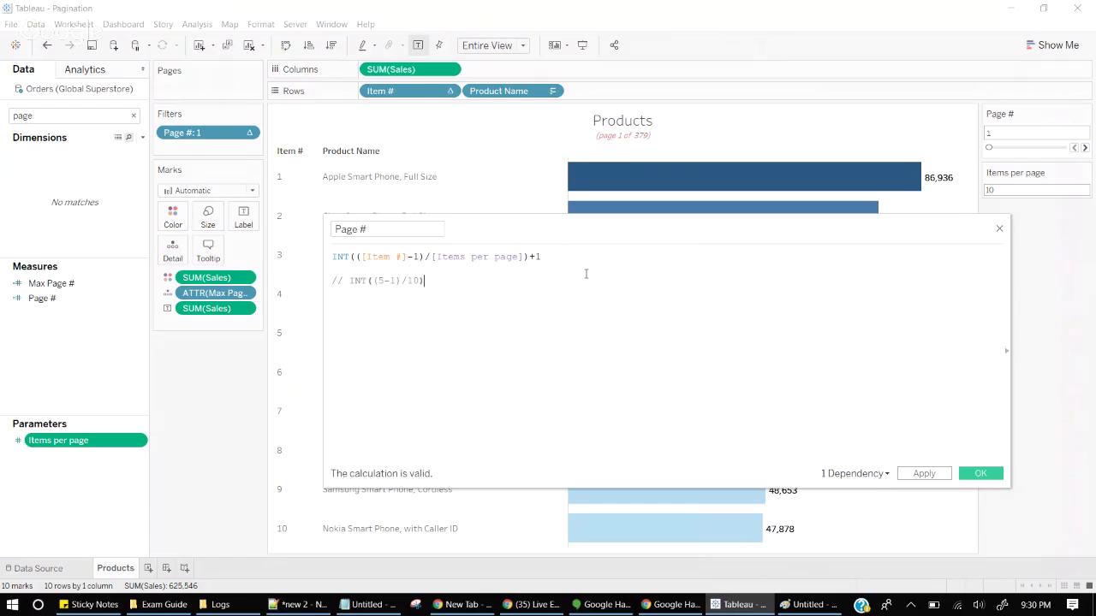
pyautogui.write(' + 1')
pyautogui.press('Return')
pyautogui.write('//')
# Open Calculator and compute 5 minus 1, divided by 10
pyautogui.click(11, 605)
pyautogui.write('calc')
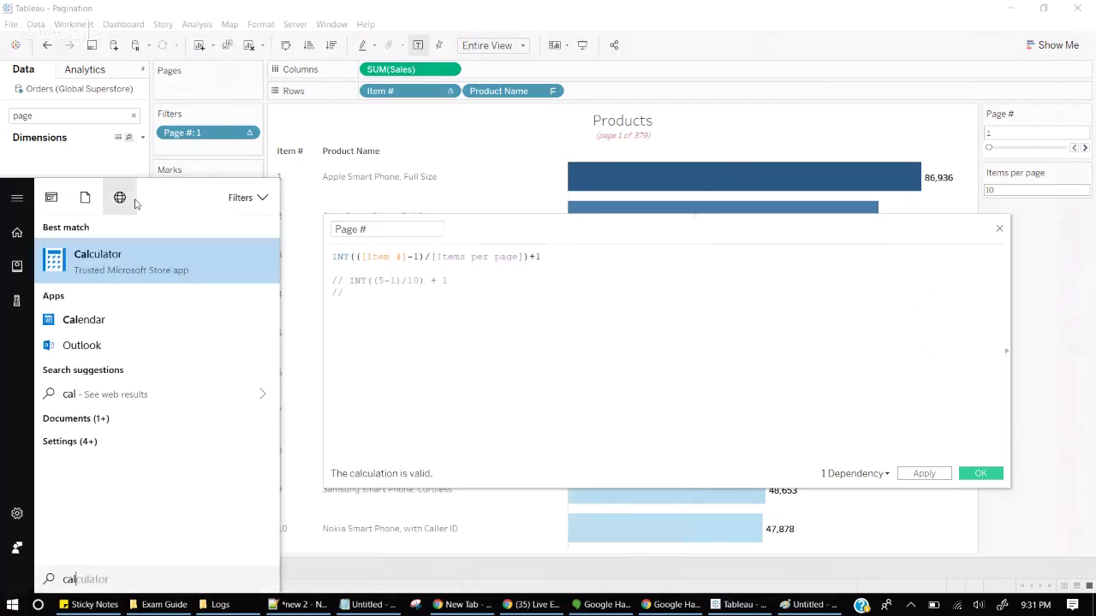
pyautogui.press('Return')
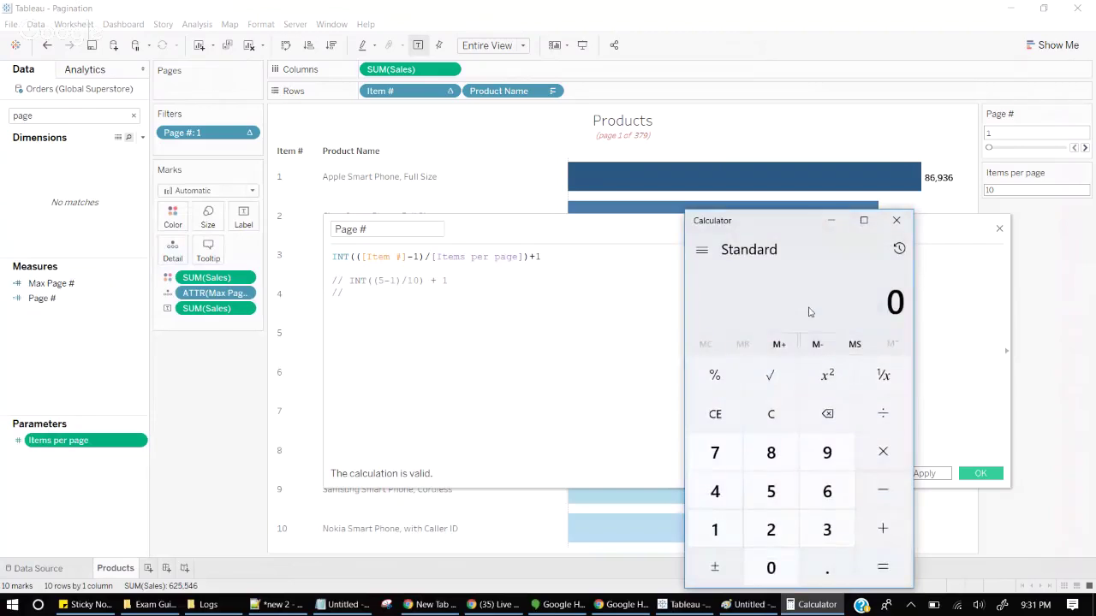
pyautogui.write('5-1')
pyautogui.press('Return')
pyautogui.write('/10')
pyautogui.press('Return')
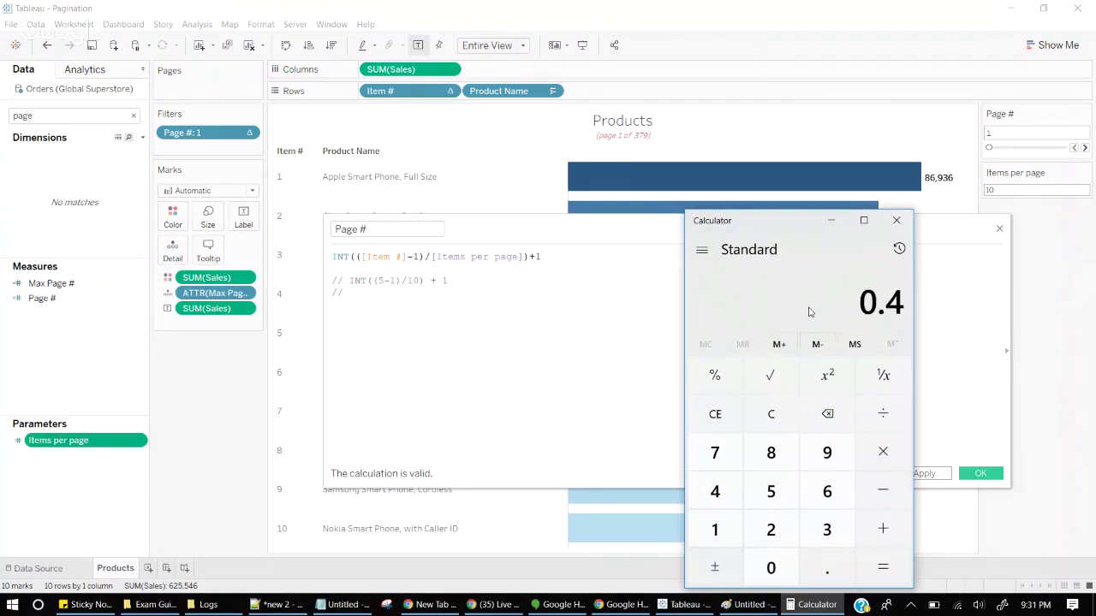
# Complete the second comment line in the Page # calculation as "// INT(0.4) + 1"
pyautogui.click(353, 296)
pyautogui.write('INT')
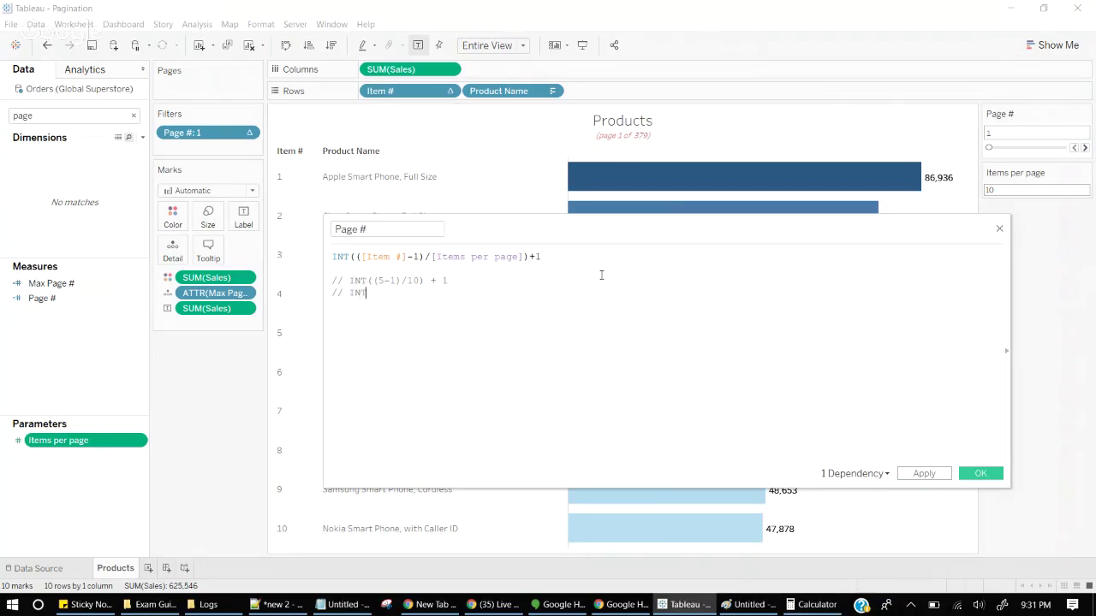
pyautogui.write('()0.4')
pyautogui.write(' + 1')
# Bring Calculator back in front of the Page # calculation to compare its result with the comment
pyautogui.click(343, 604)
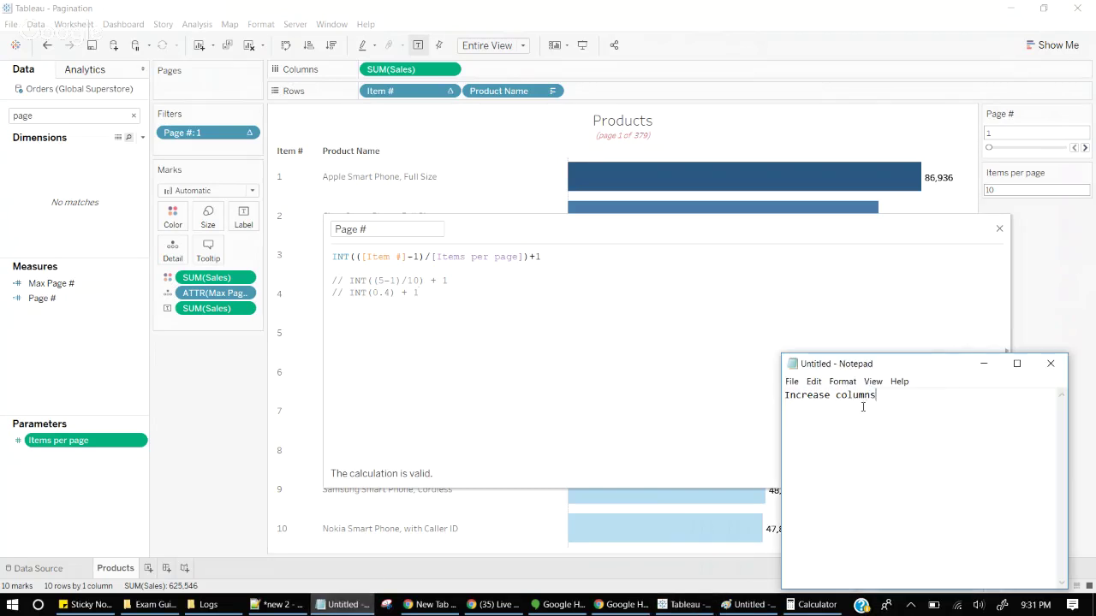
pyautogui.click(342, 604)
pyautogui.click(810, 608)
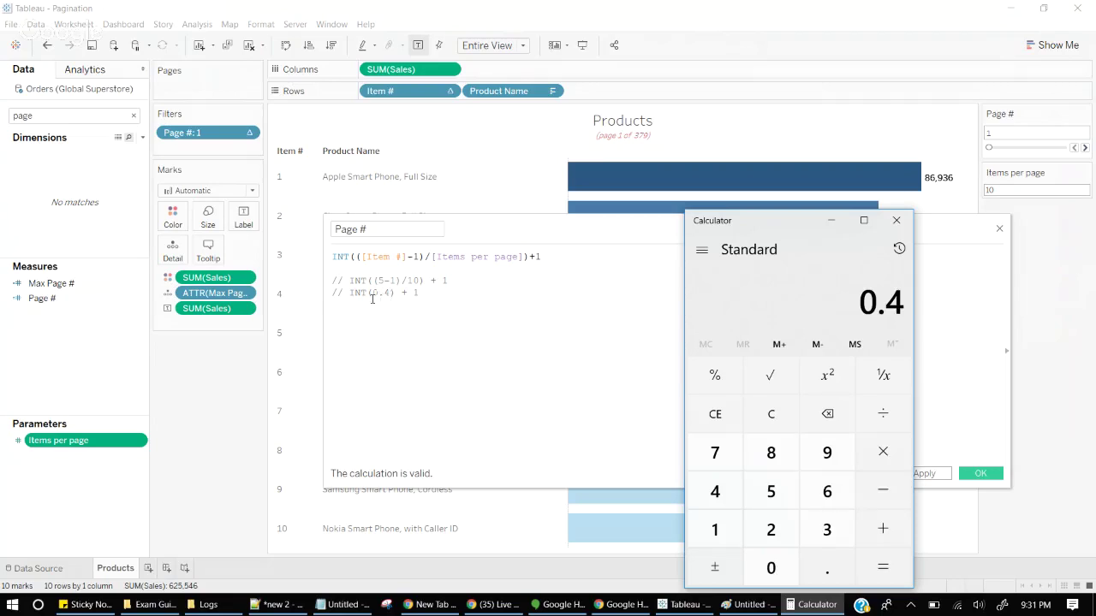
# Complete the second comment line with "= 1", add the comment "// INT((15-1)/10) + 1" below a blank line, and start another comment line
pyautogui.click(428, 293)
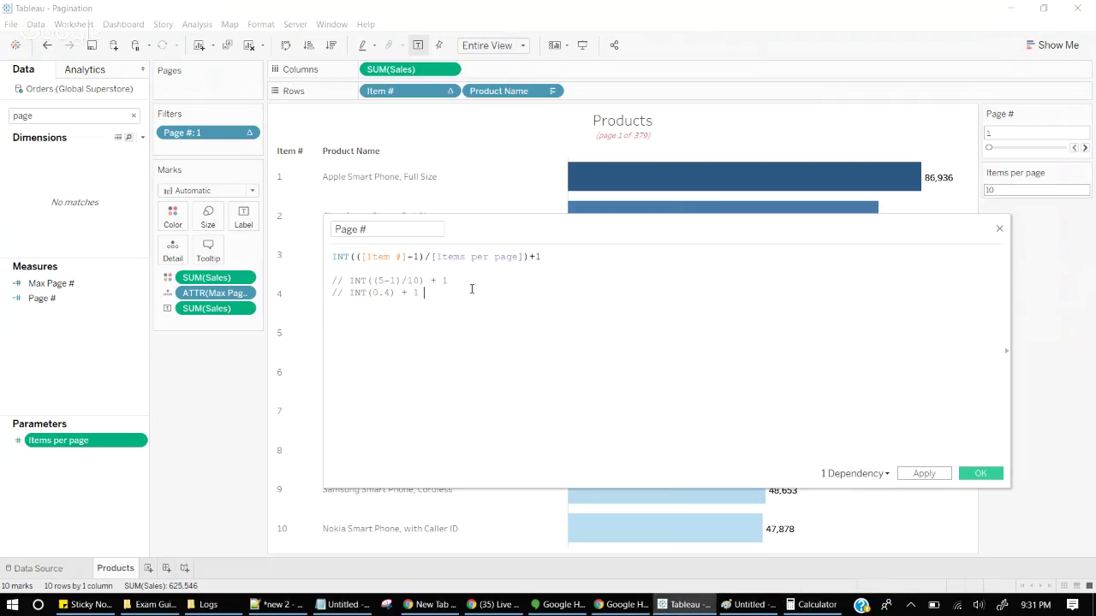
pyautogui.write('= 1')
pyautogui.write('// ')
pyautogui.write('INT(1')
pyautogui.write('5')
pyautogui.write('-1')
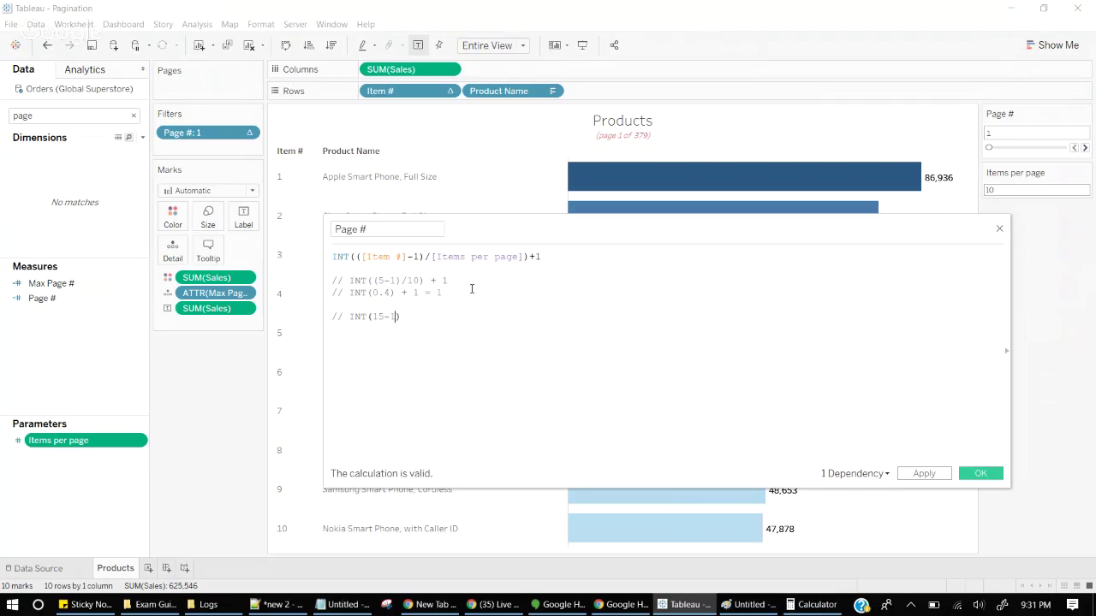
pyautogui.write('/10)(')
pyautogui.press('End')
pyautogui.write('+ 1')
pyautogui.press('Return')
pyautogui.write('//')
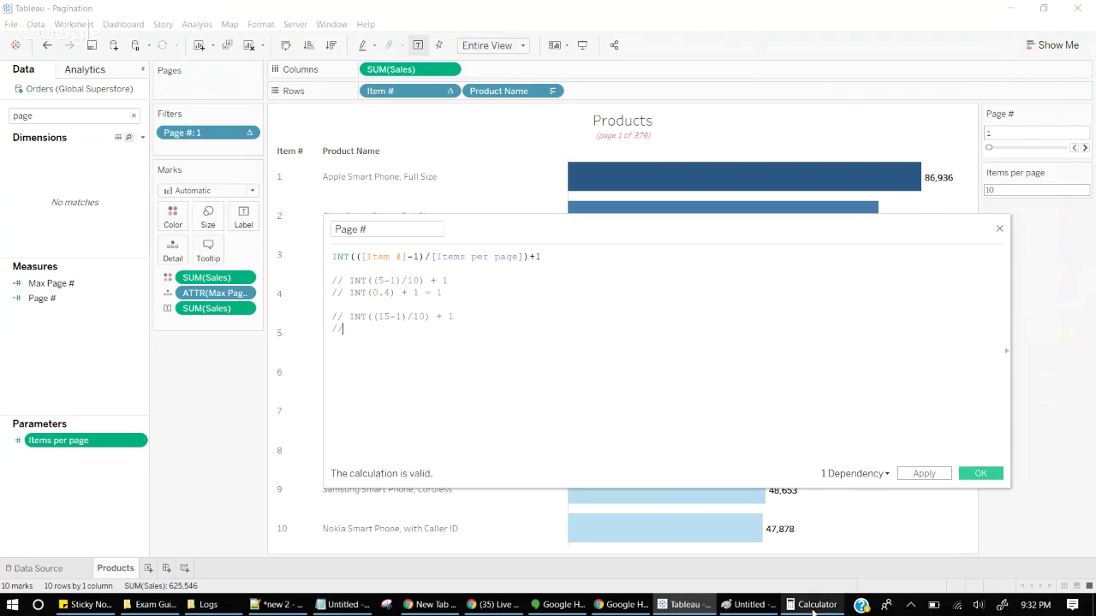
# Compute 15 minus 1, divided by 10 in Calculator, and complete the last comment line in the Page # calculation as "// 1 + 1 = 2"
pyautogui.click(809, 604)
pyautogui.click(771, 413)
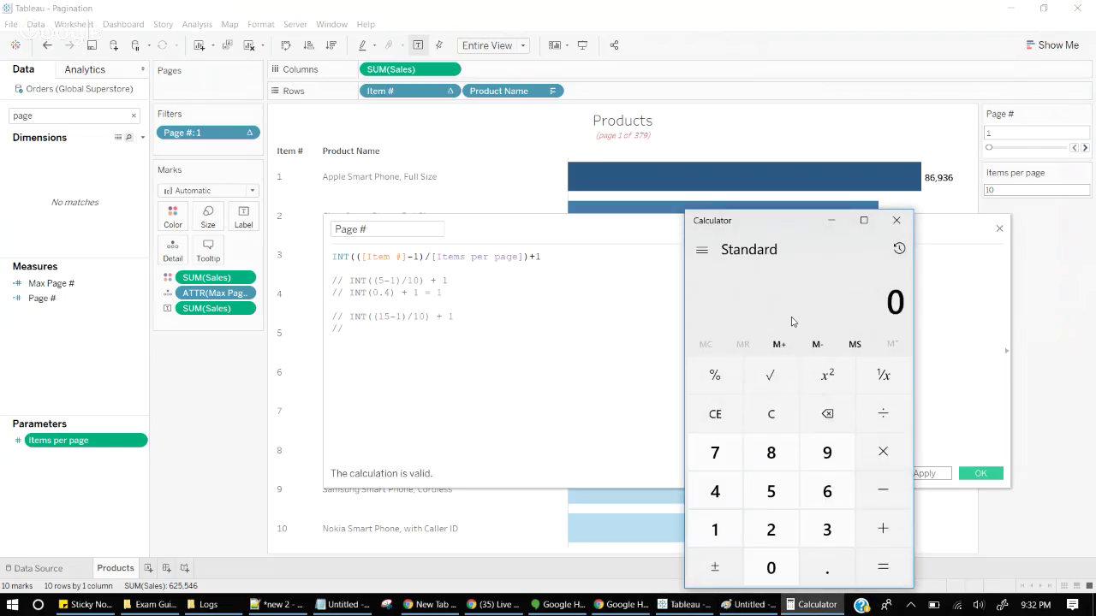
pyautogui.write('15-1')
pyautogui.press('Return')
pyautogui.write('/10')
pyautogui.press('Return')
pyautogui.click(355, 332)
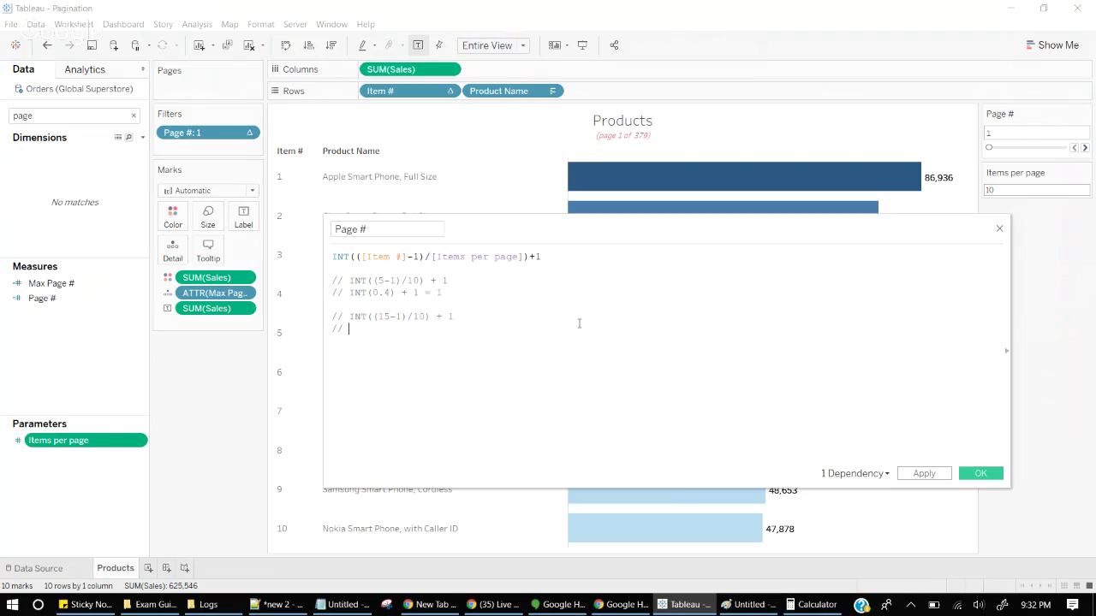
pyautogui.write('1 + 1 = 2')
# Delete all example comments below the Page # formula and save the calculation
pyautogui.moveTo(410, 341); pyautogui.dragTo(334, 268)
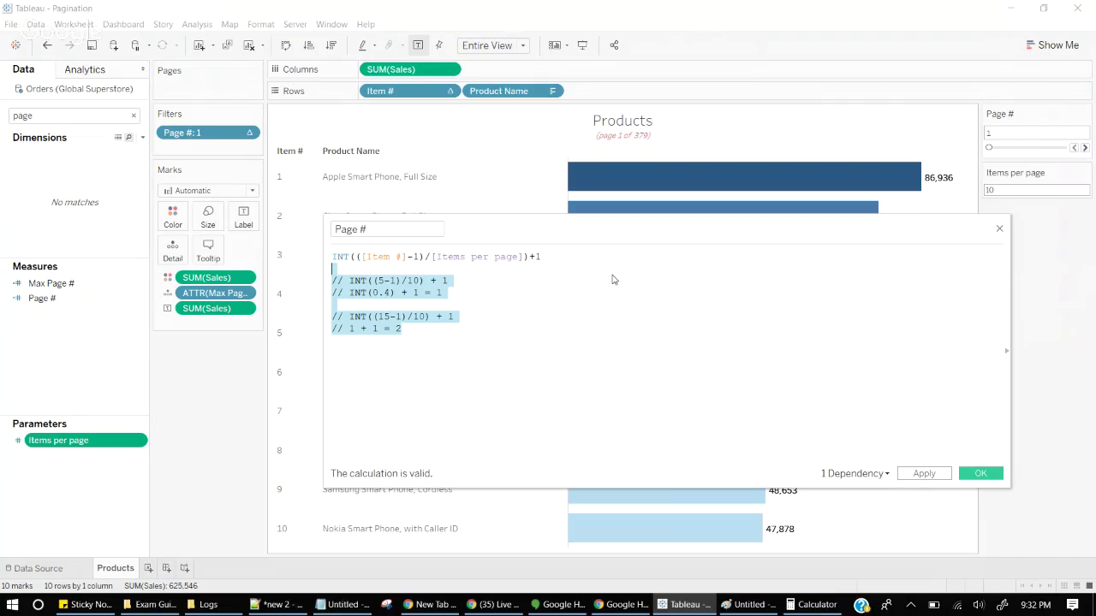
pyautogui.press('Delete')
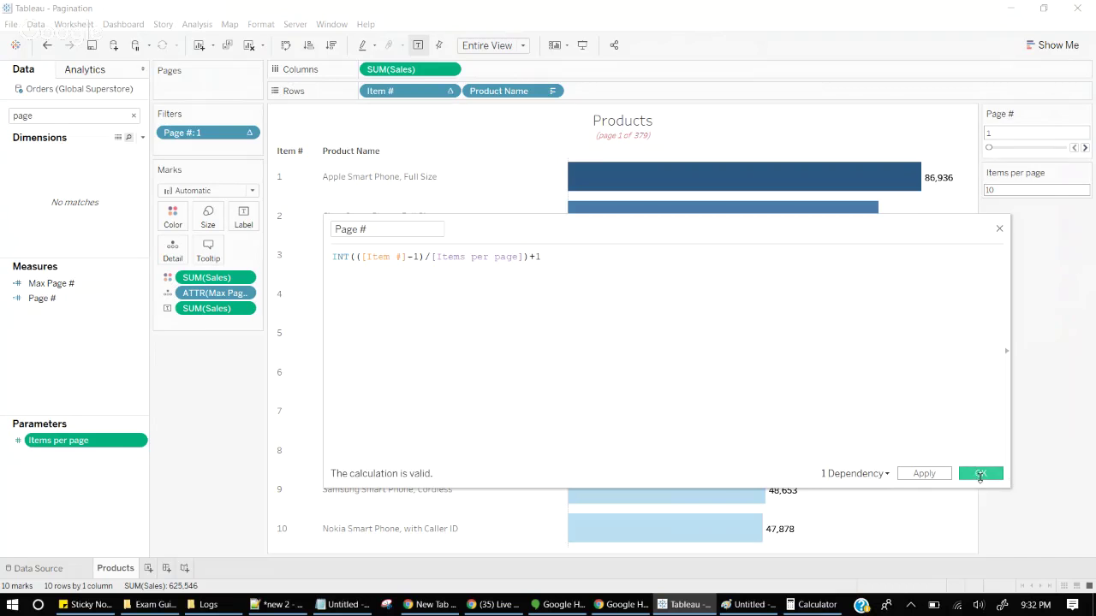
pyautogui.click(983, 474)
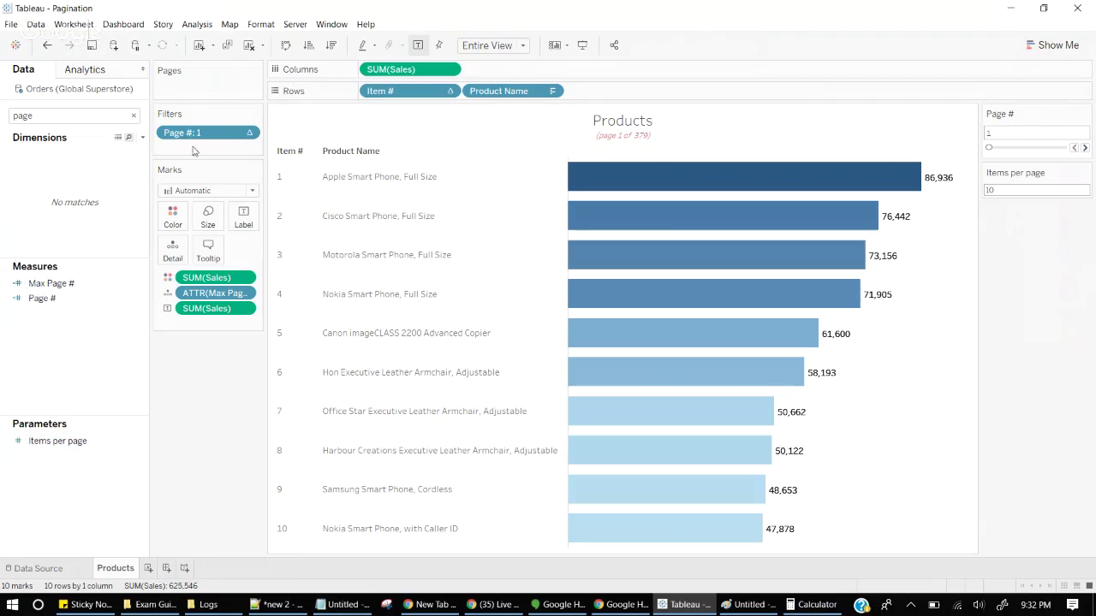
# Switch to Paint to review the sketched list split into pages, and return to Tableau
pyautogui.click(815, 605)
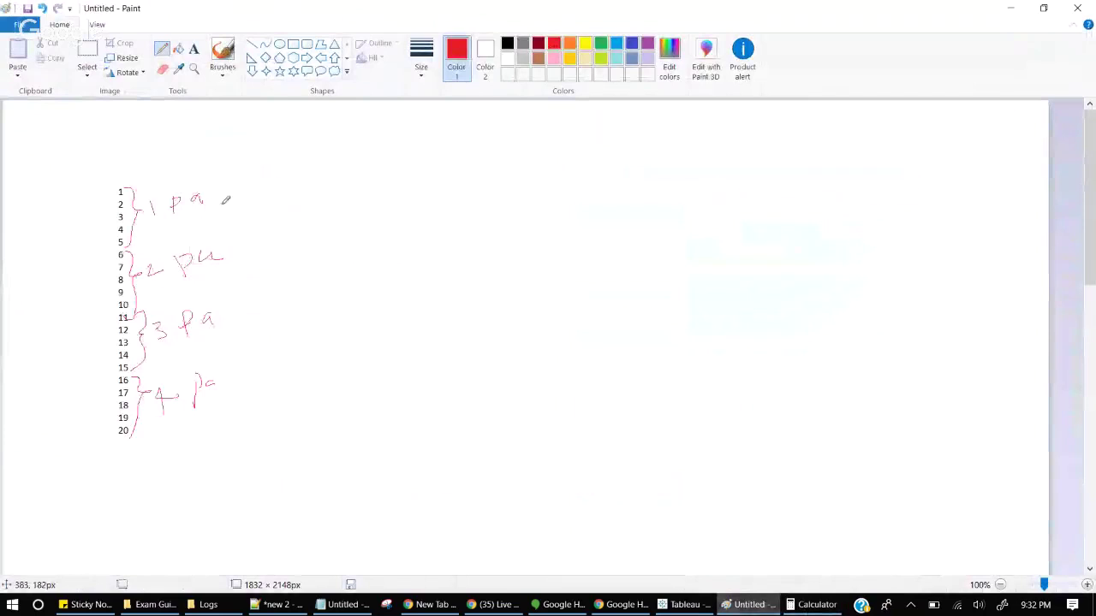
pyautogui.moveTo(219, 190)
pyautogui.mouseDown()
pyautogui.moveTo(330, 135)
pyautogui.moveTo(358, 167)
pyautogui.moveTo(369, 128)
pyautogui.mouseUp()
pyautogui.click(685, 605)
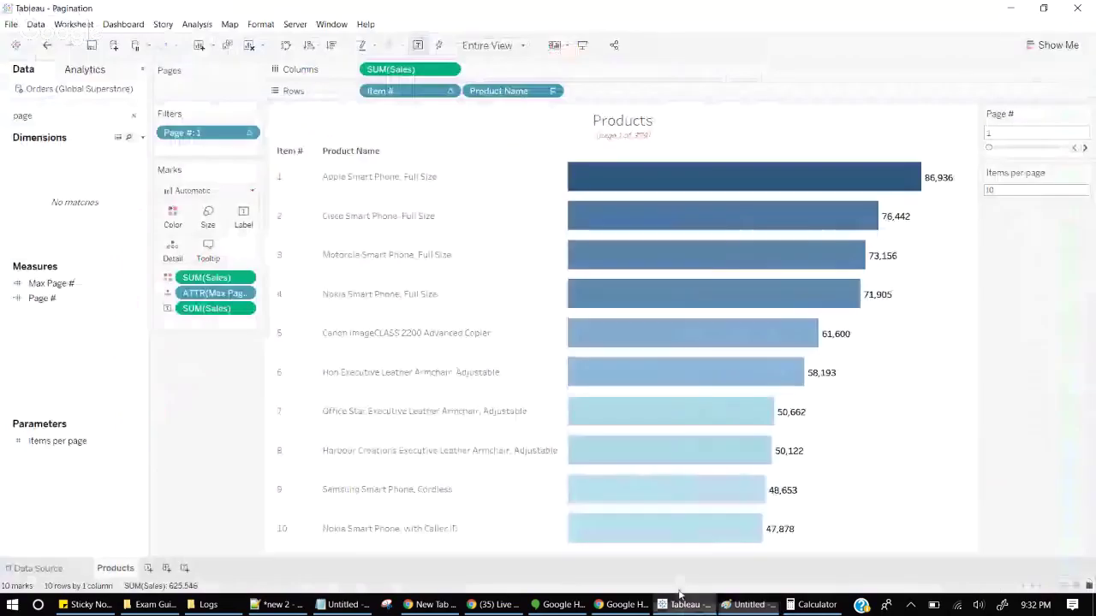
# Choose Single Value (slider) for the Page # filter and show the Products sheet in presentation mode
pyautogui.click(1086, 114)
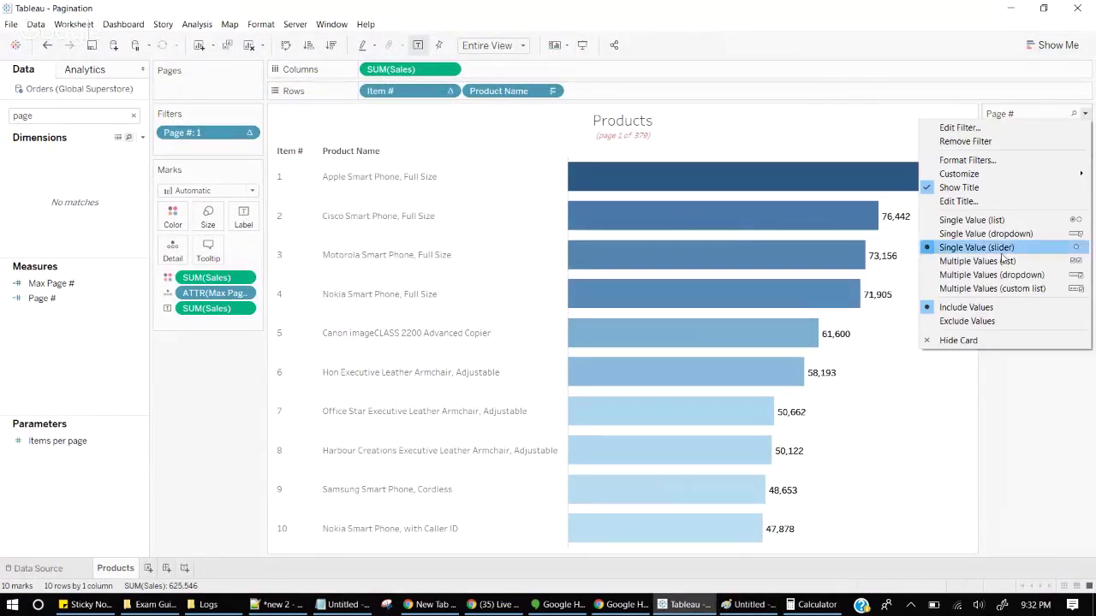
pyautogui.click(999, 249)
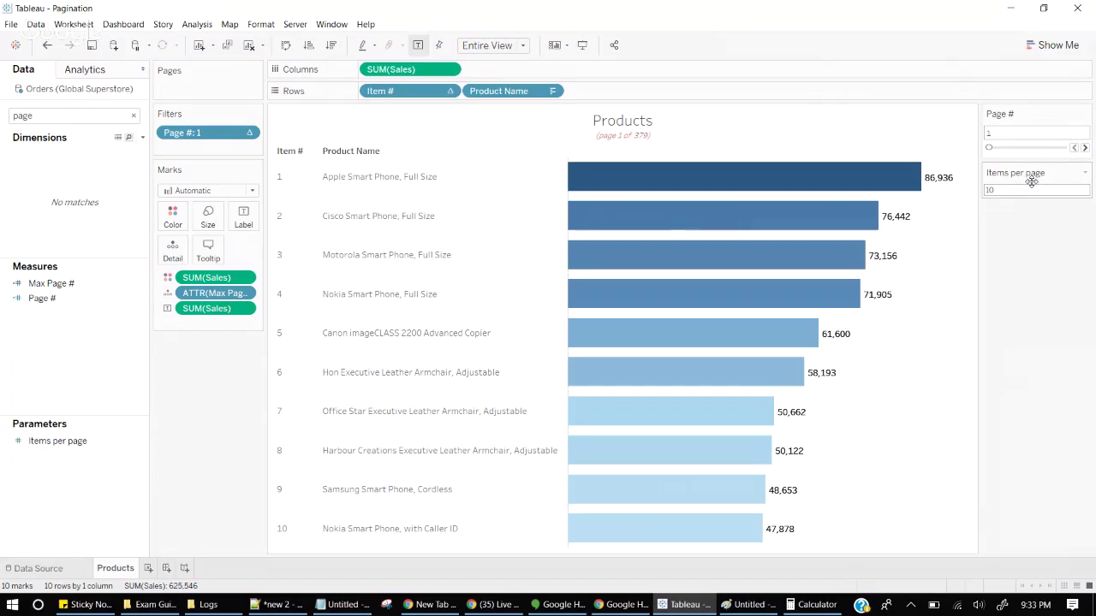
pyautogui.hotkey('alt', 'Tab')
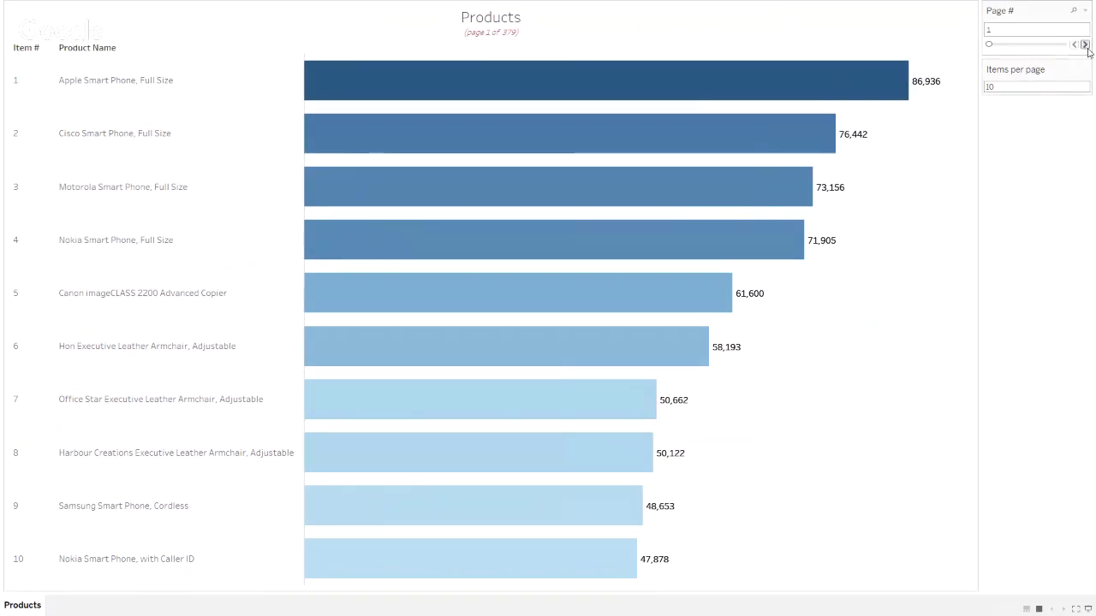
# Set Items per page to 5 and advance the Page # filter one page at a time to page 5
pyautogui.doubleClick(993, 87)
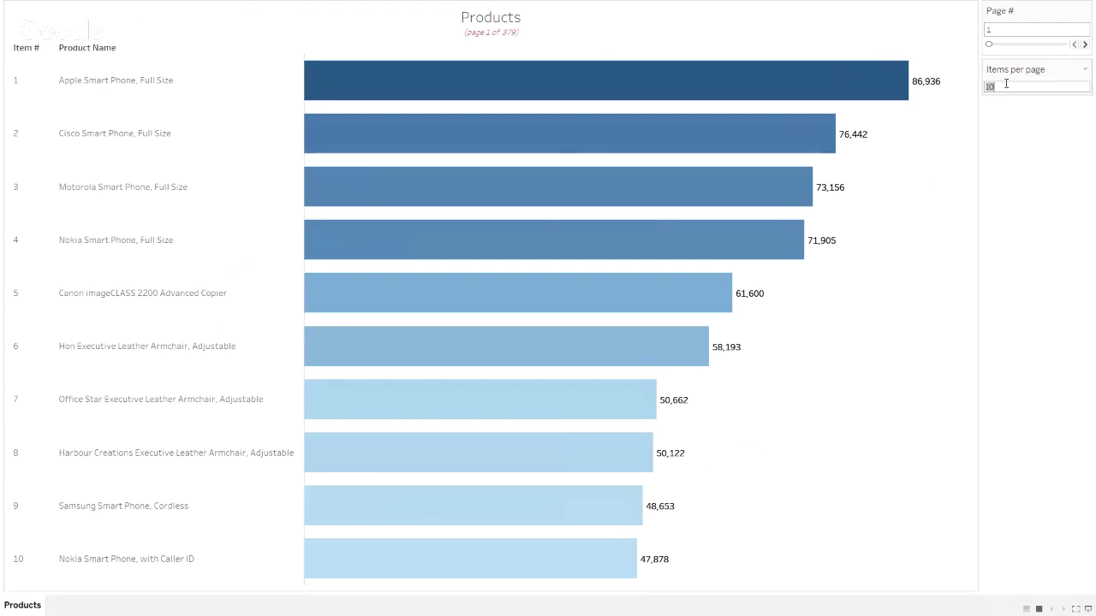
pyautogui.write('5')
pyautogui.press('Return')
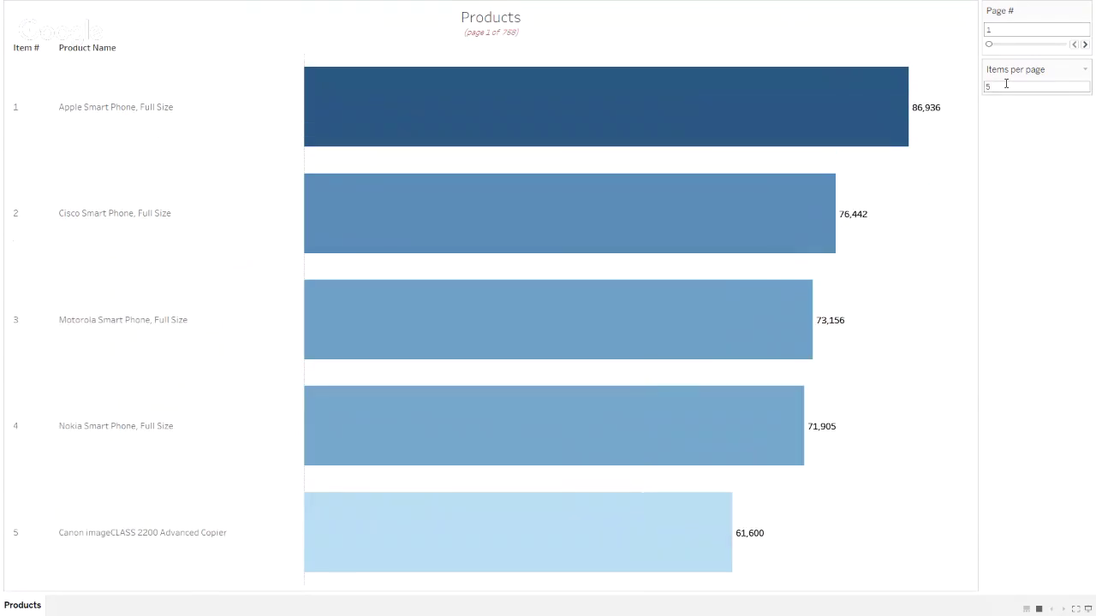
pyautogui.click(1085, 44)
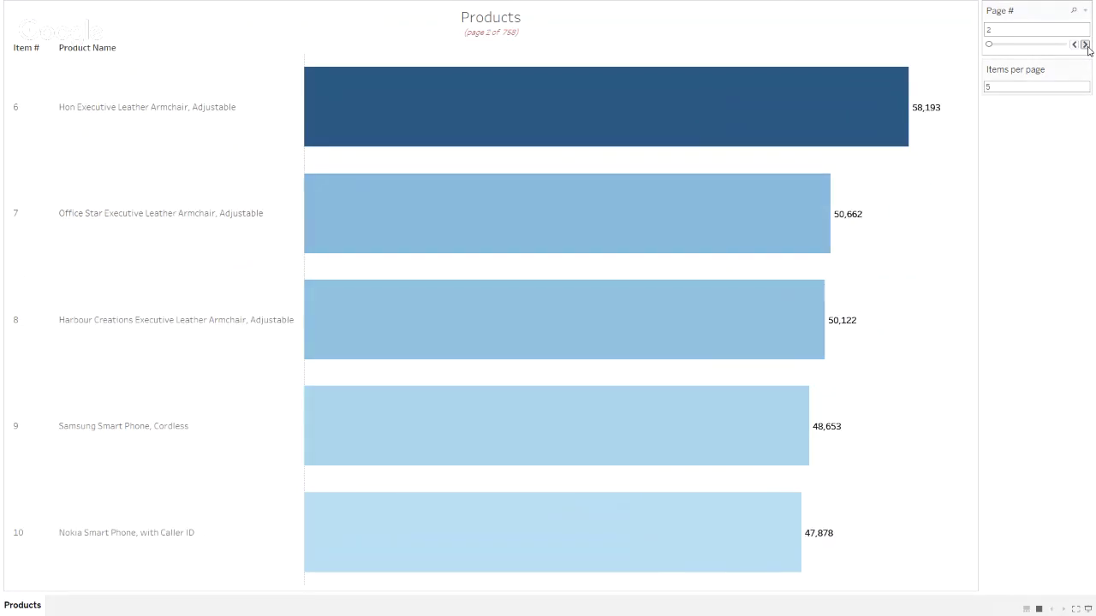
pyautogui.click(1085, 45)
pyautogui.click(1085, 44)
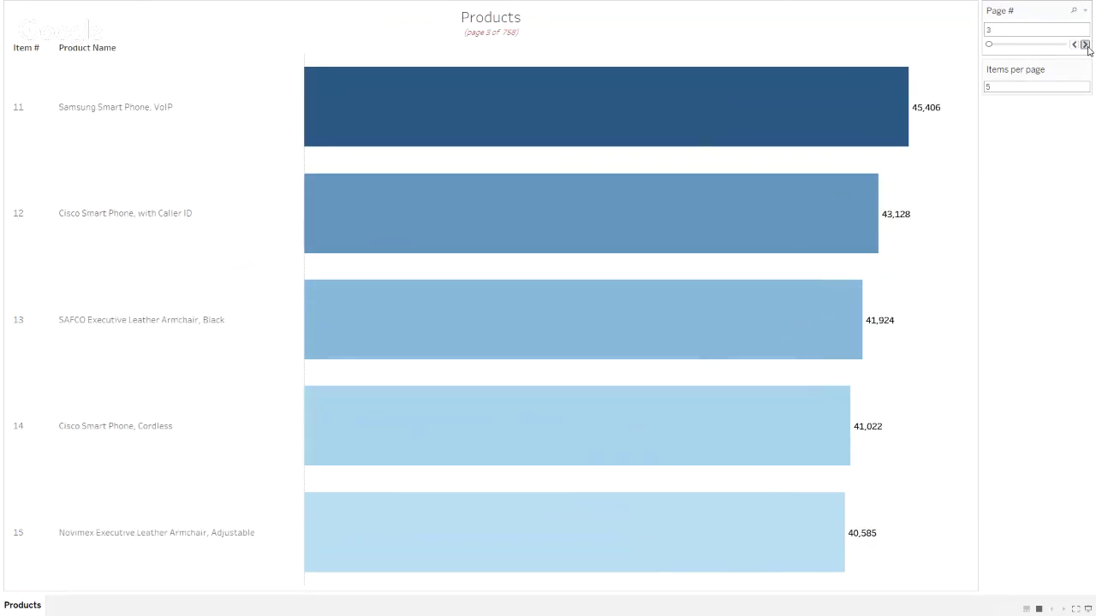
pyautogui.click(1085, 45)
# Set Items per page to 10 and exit presentation mode
pyautogui.click(1009, 84)
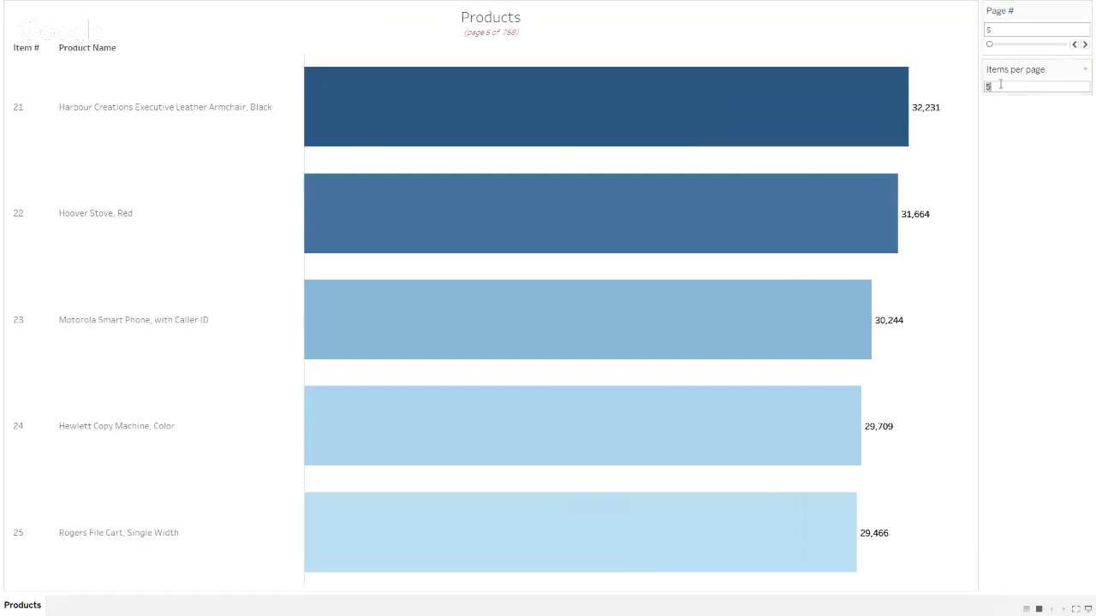
pyautogui.write('10')
pyautogui.press('Return')
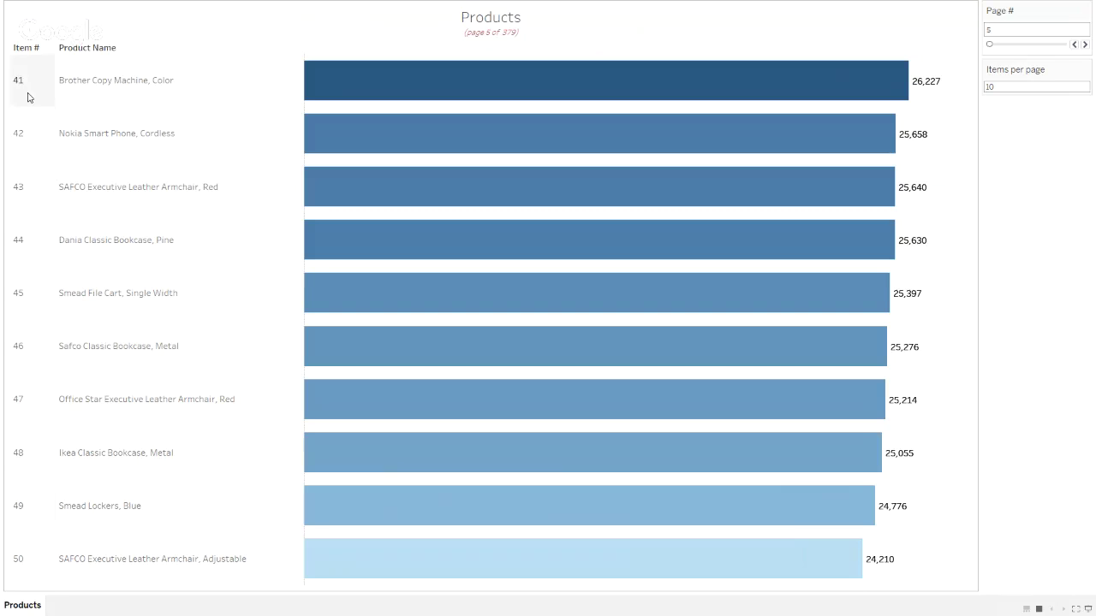
pyautogui.click(1089, 609)
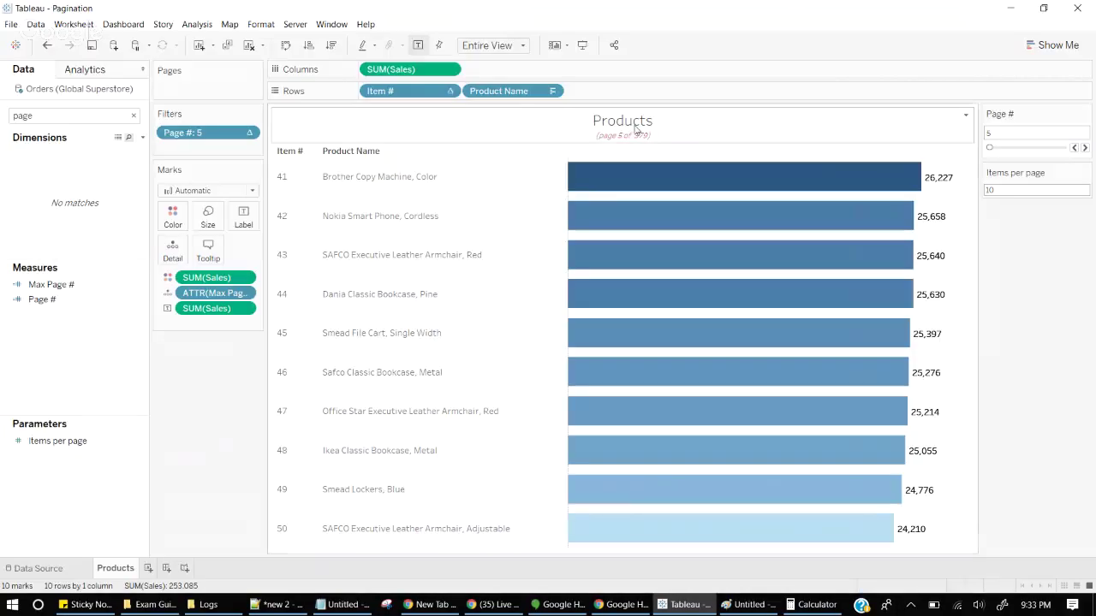
# Examine the Page # and Max Page # fields used in the sheet title, and close the title editor without changes
pyautogui.doubleClick(634, 128)
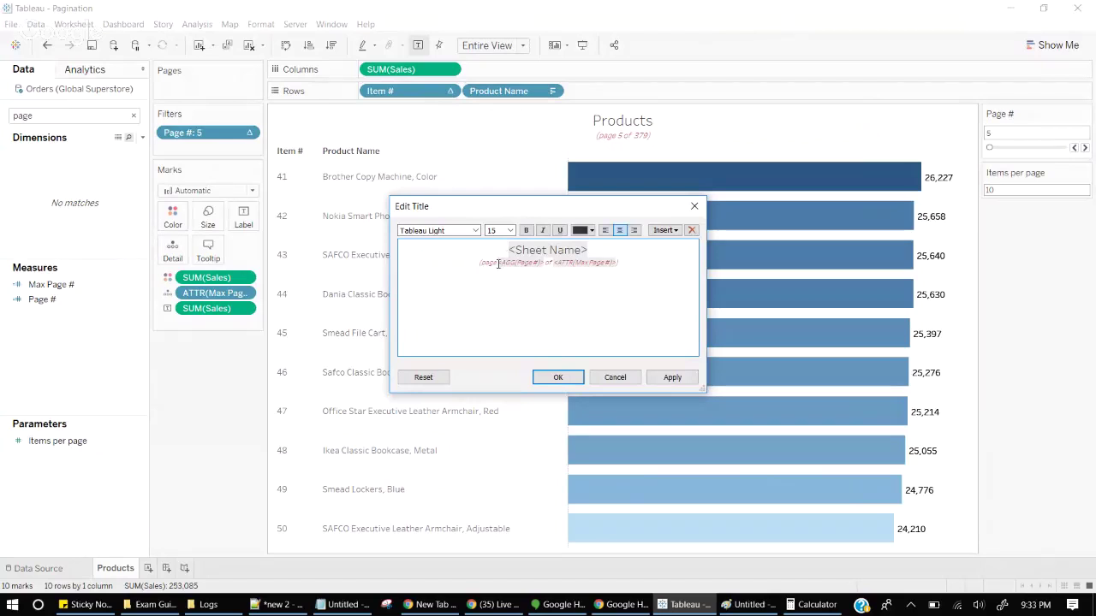
pyautogui.moveTo(499, 263); pyautogui.dragTo(616, 263)
pyautogui.click(557, 264)
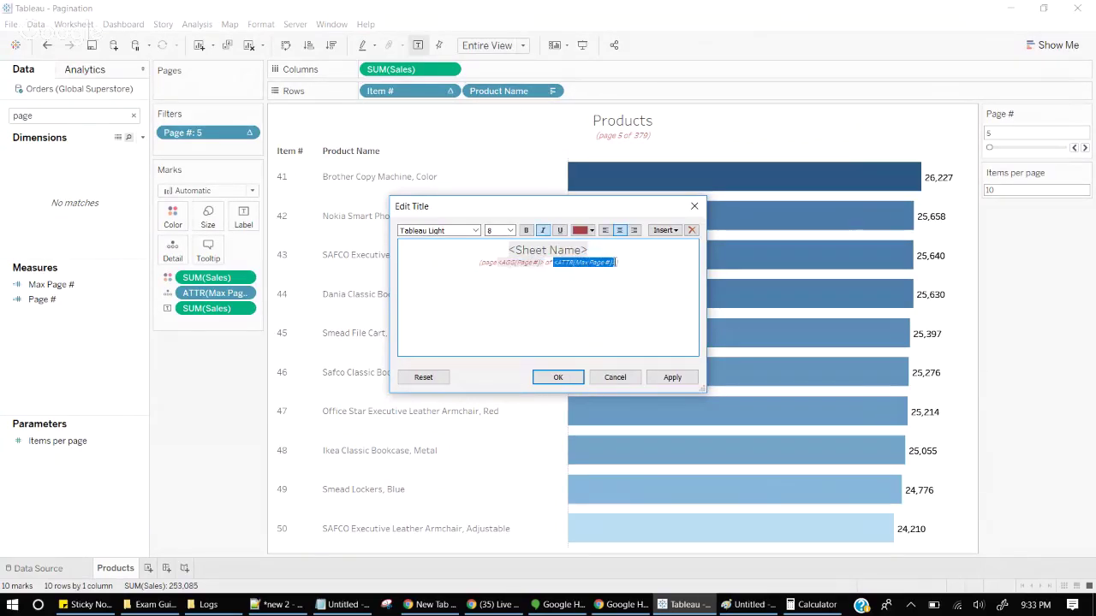
pyautogui.click(614, 378)
# Open the Max Page # calculation to examine its formula, and close it without changes
pyautogui.rightClick(56, 286)
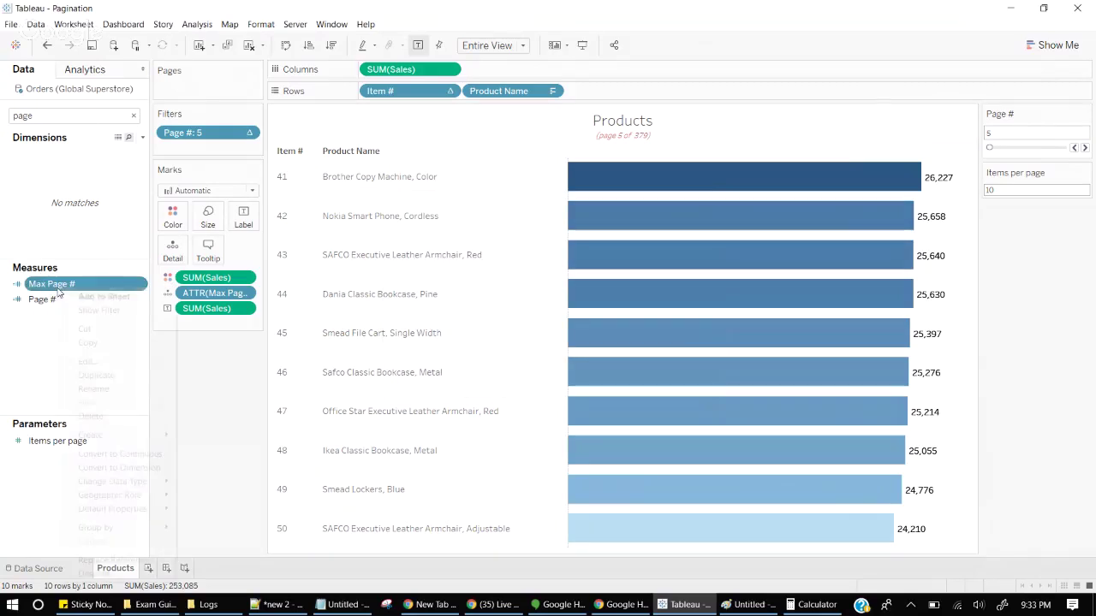
pyautogui.click(101, 363)
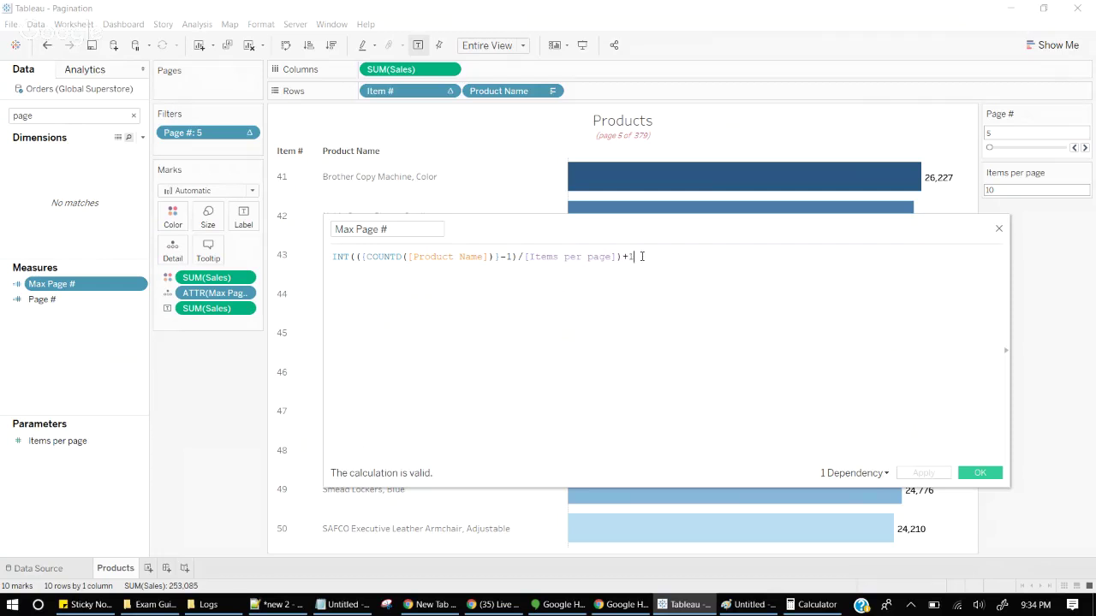
pyautogui.moveTo(641, 256); pyautogui.dragTo(332, 256)
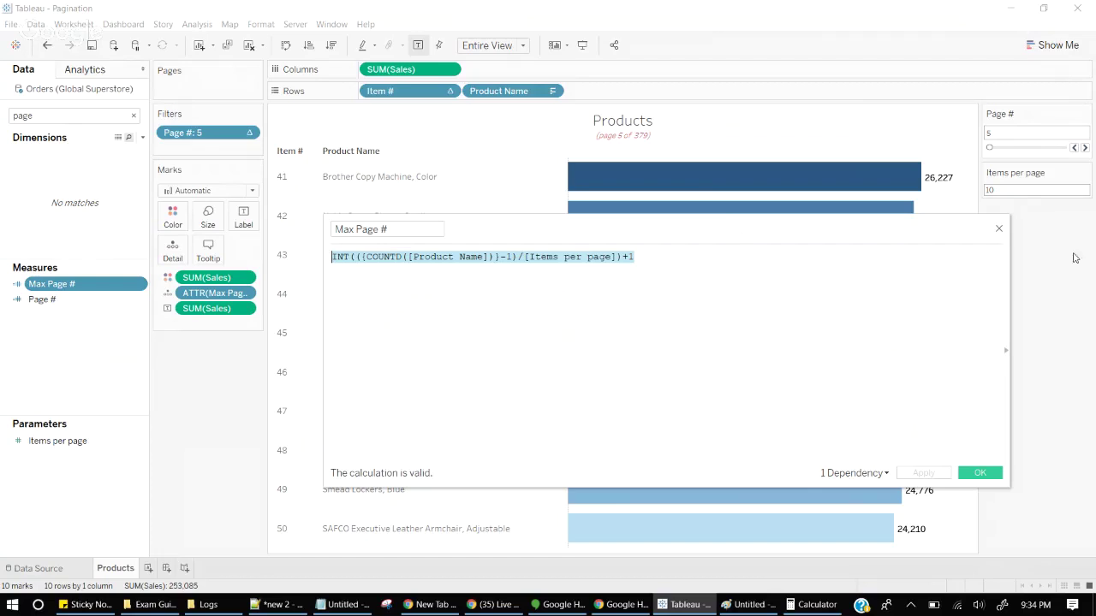
pyautogui.click(999, 231)
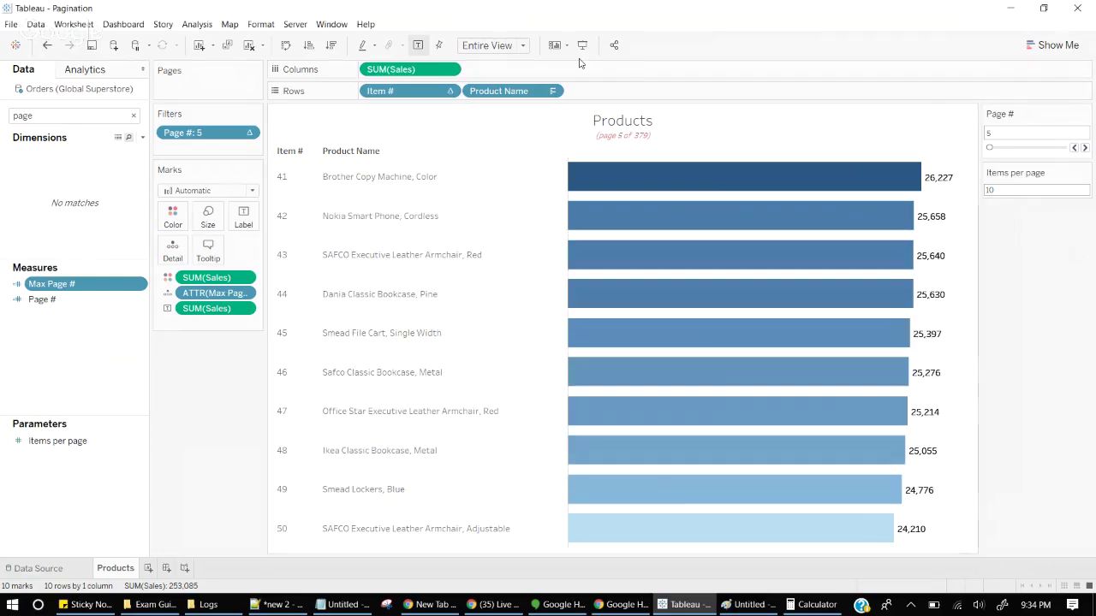
# Show the Products sheet in presentation mode and set Items per page to 30
pyautogui.click(581, 45)
pyautogui.click(998, 85)
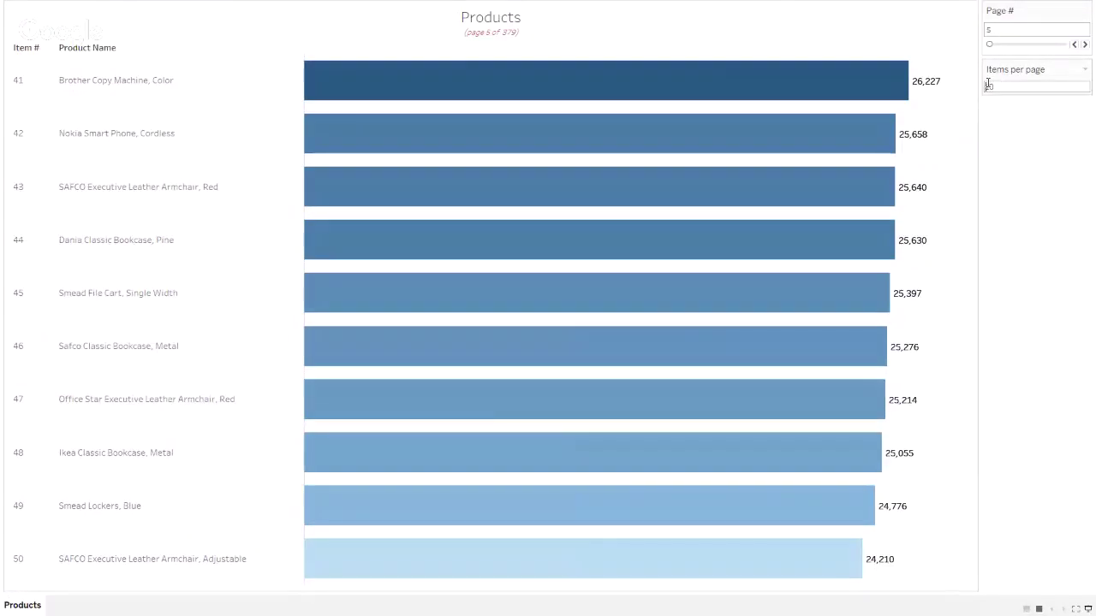
pyautogui.press('BackSpace')
pyautogui.press('BackSpace')
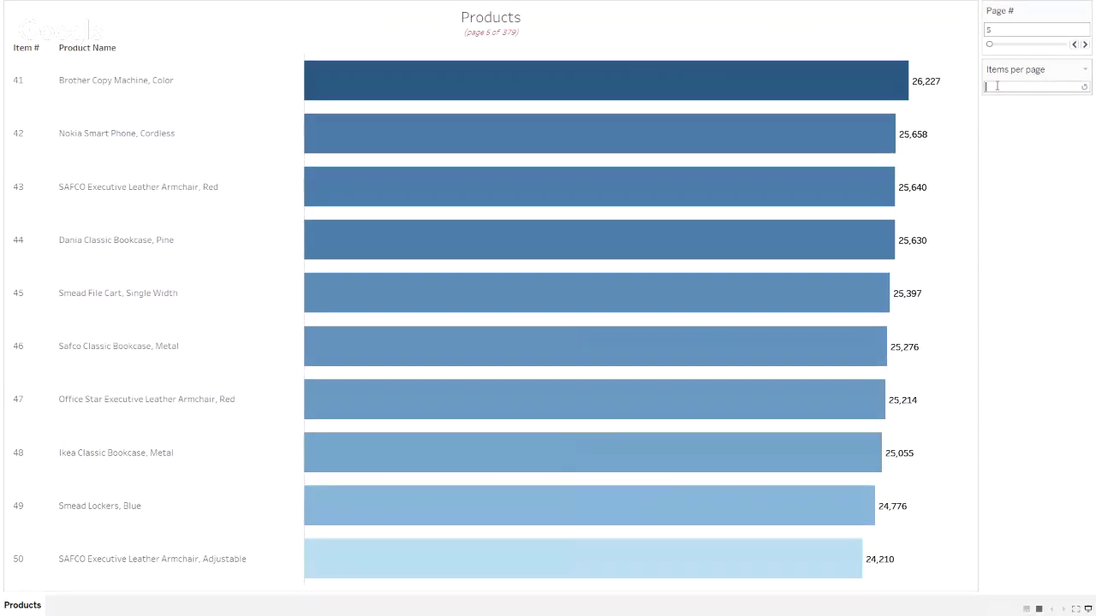
pyautogui.write('30')
pyautogui.press('Return')
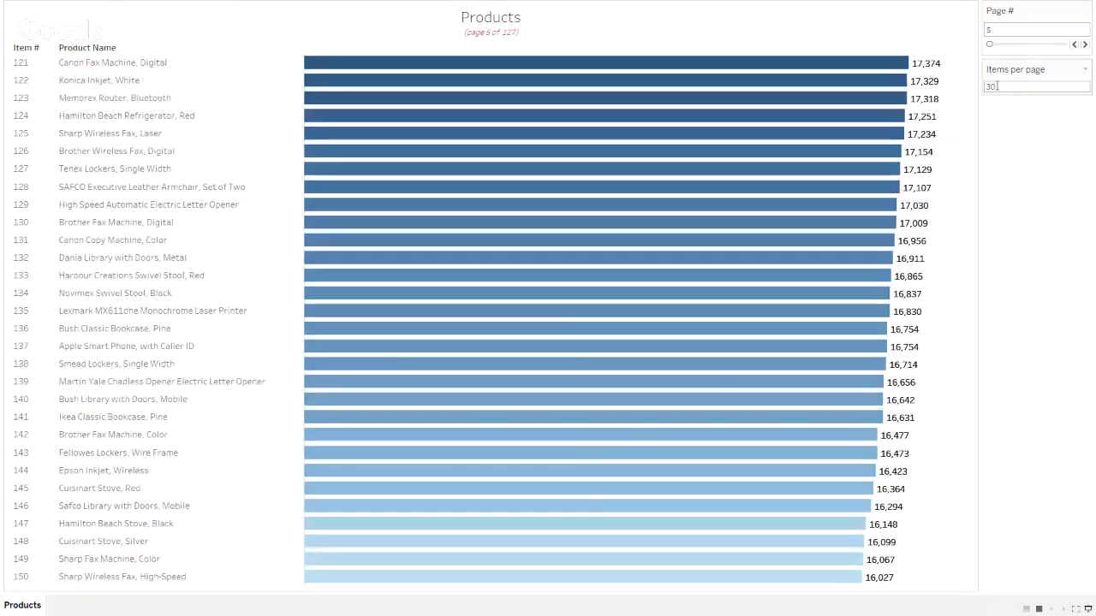
# Step the Page # filter back to page 1
pyautogui.click(1074, 45)
pyautogui.click(1074, 44)
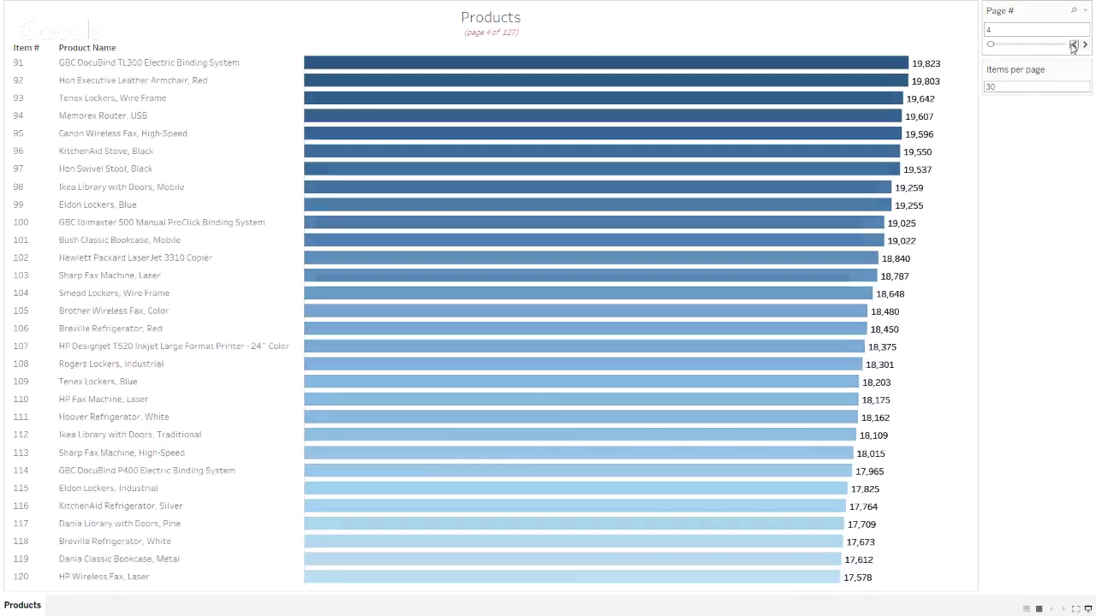
pyautogui.click(1074, 45)
pyautogui.click(1073, 45)
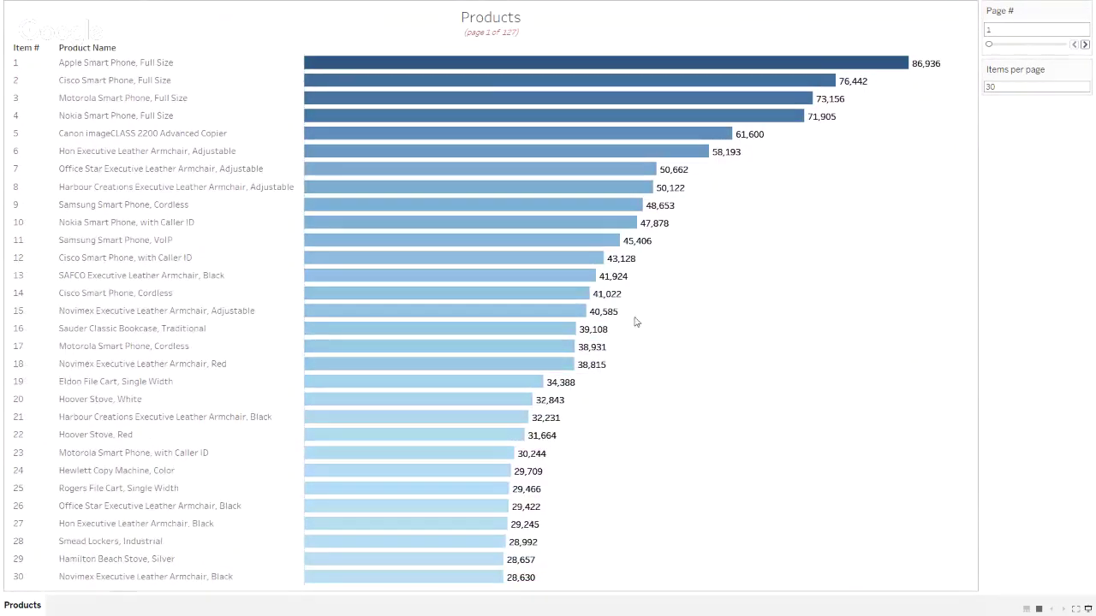
# Advance the Page # filter to page 4 and exit presentation mode
pyautogui.click(1085, 45)
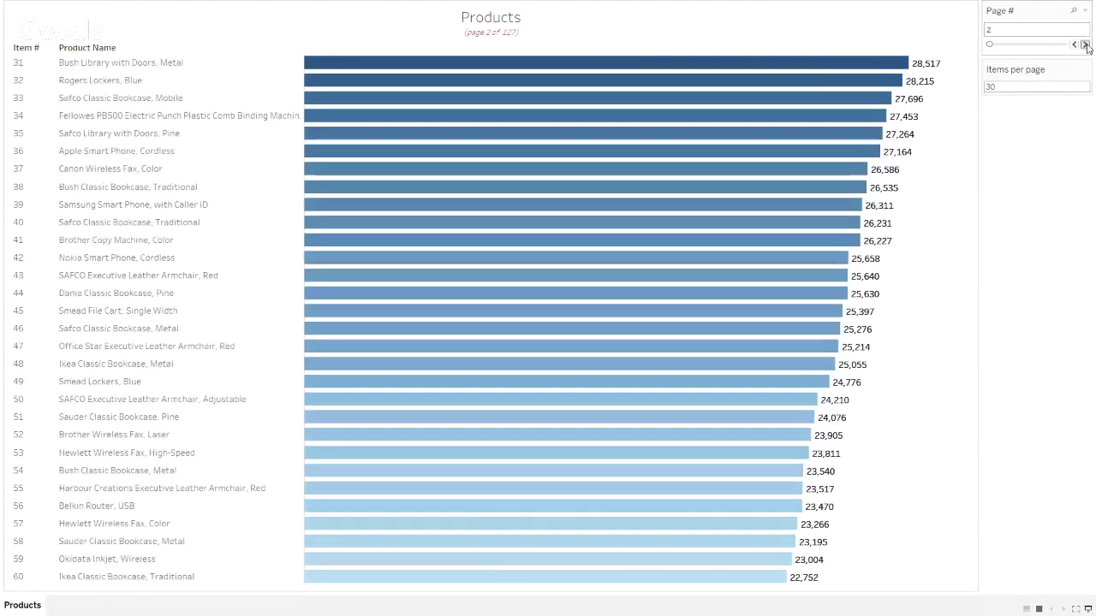
pyautogui.click(1085, 44)
pyautogui.click(1085, 45)
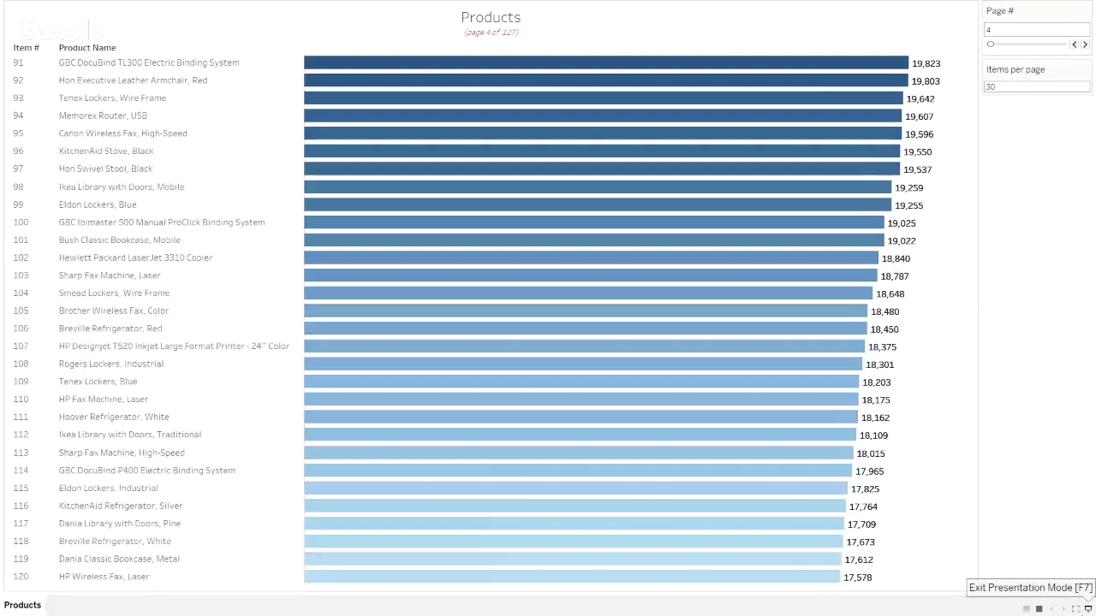
pyautogui.click(1087, 609)
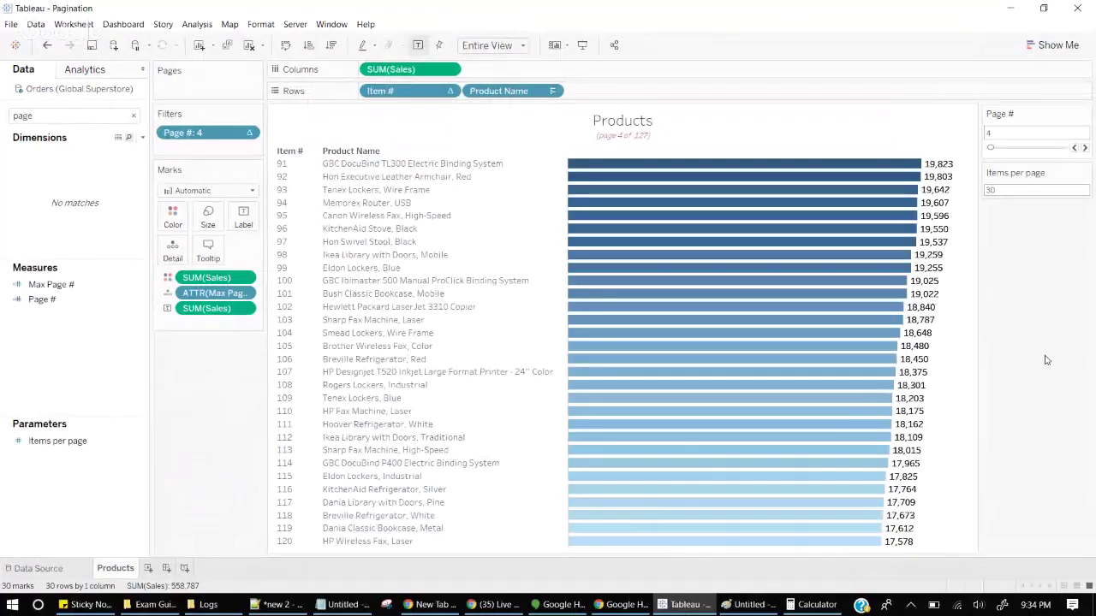